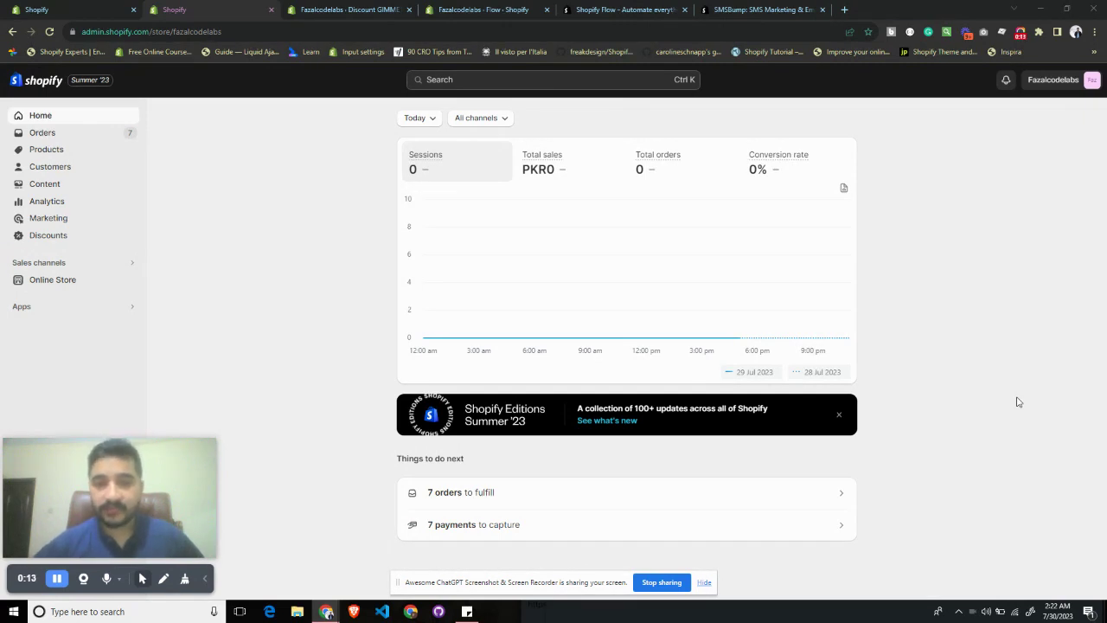
- Bring up the Shopify Flow app listing and highlight its app name
{"action": "left_click", "coordinate": [641, 8]}
{"action": "triple_click", "coordinate": [300, 176]}
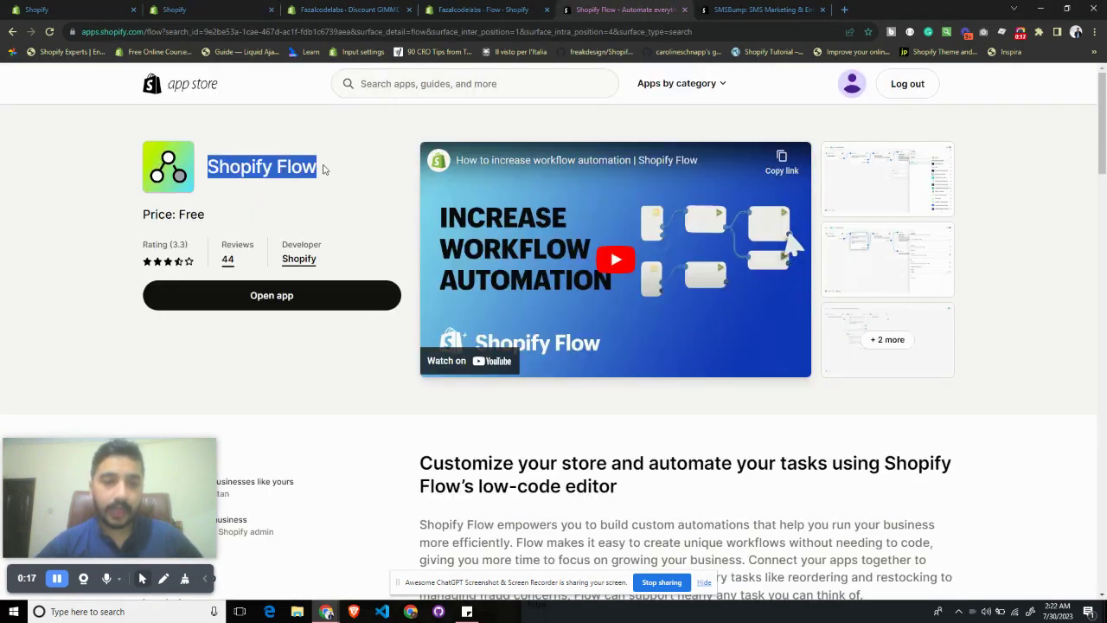
{"action": "left_click", "coordinate": [326, 170]}
- View the SMSBump: SMS Marketing & Email listing, highlight its name, and select the page address
{"action": "left_click", "coordinate": [757, 9]}
{"action": "triple_click", "coordinate": [254, 161]}
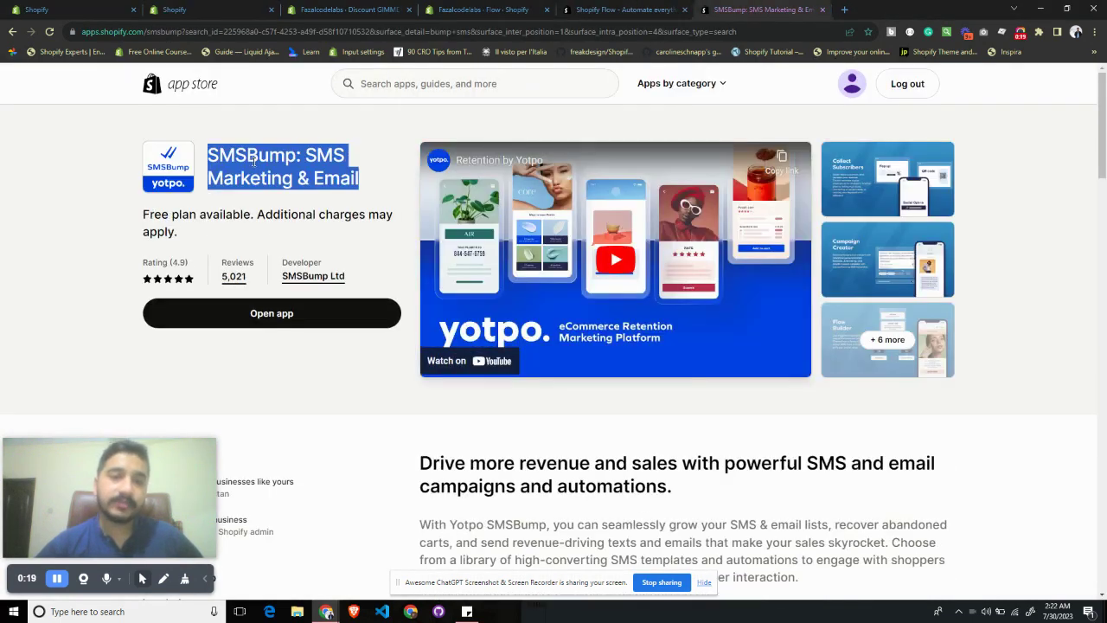
{"action": "left_click", "coordinate": [320, 141]}
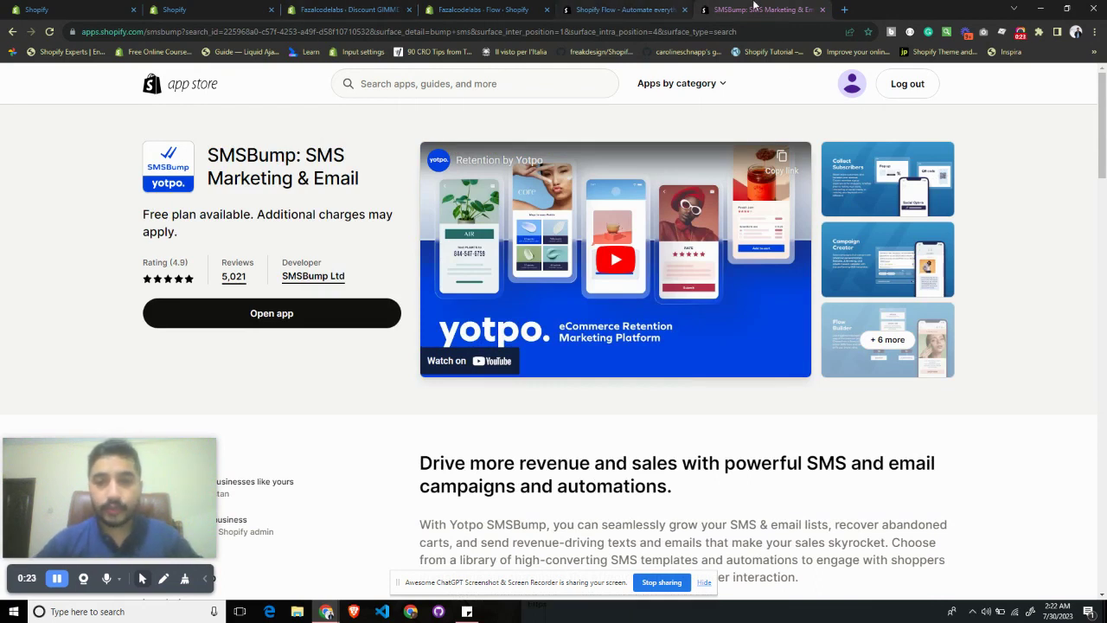
{"action": "left_click", "coordinate": [332, 31]}
{"action": "left_click", "coordinate": [337, 12]}
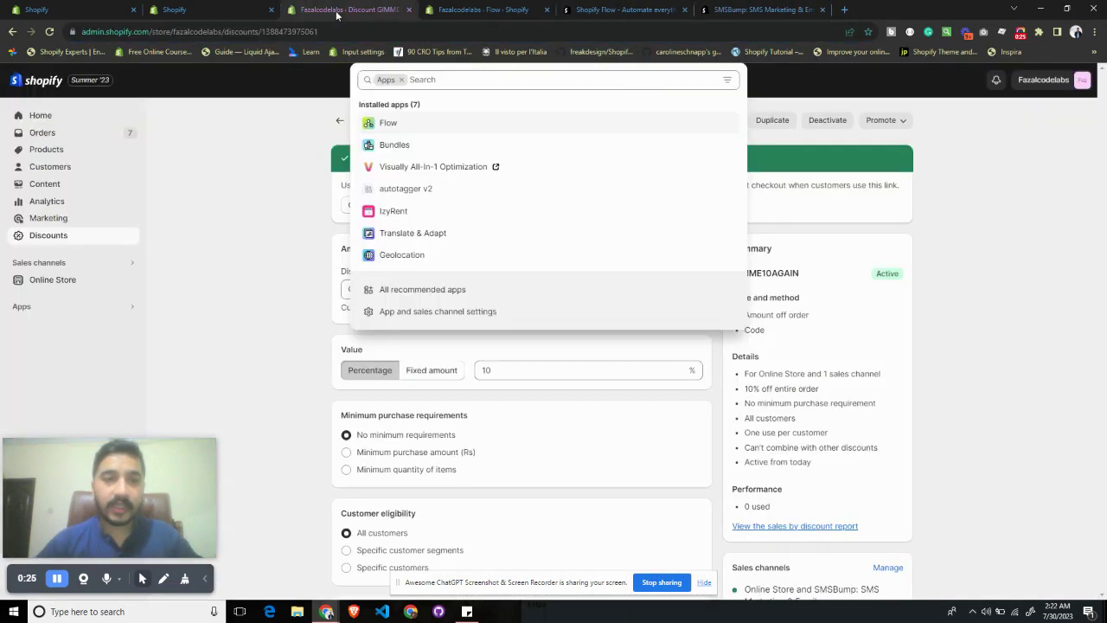
{"action": "left_click", "coordinate": [255, 228]}
{"action": "left_click_drag", "start_coordinate": [433, 289], "coordinate": [290, 291]}
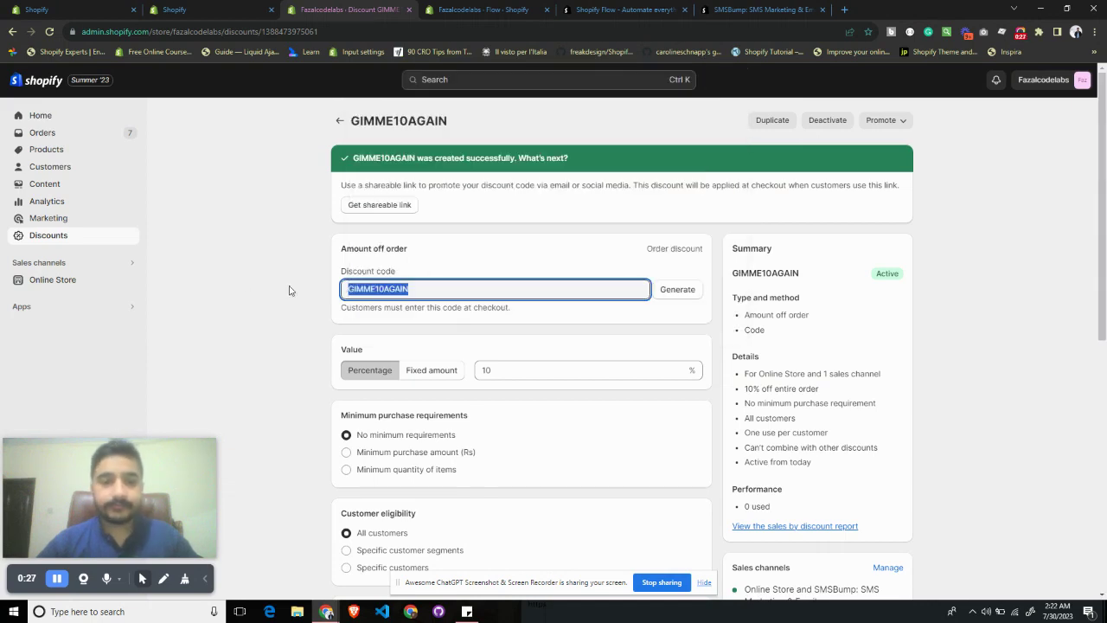
{"action": "left_click", "coordinate": [290, 291]}
{"action": "scroll", "coordinate": [430, 313], "scroll_direction": "down", "scroll_amount": 3}
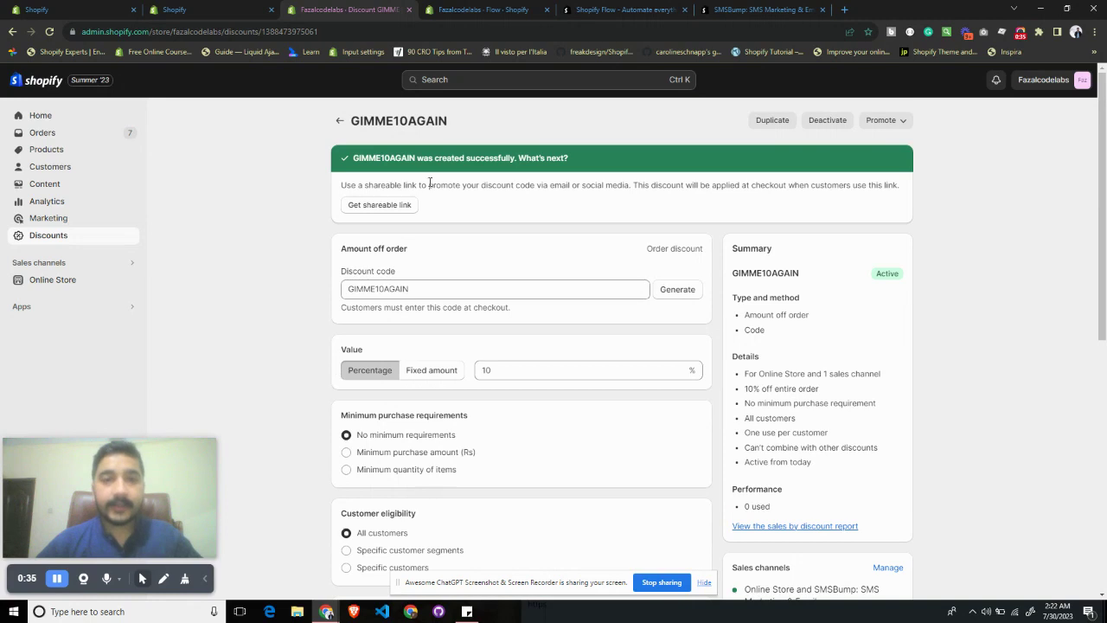
{"action": "left_click", "coordinate": [42, 311]}
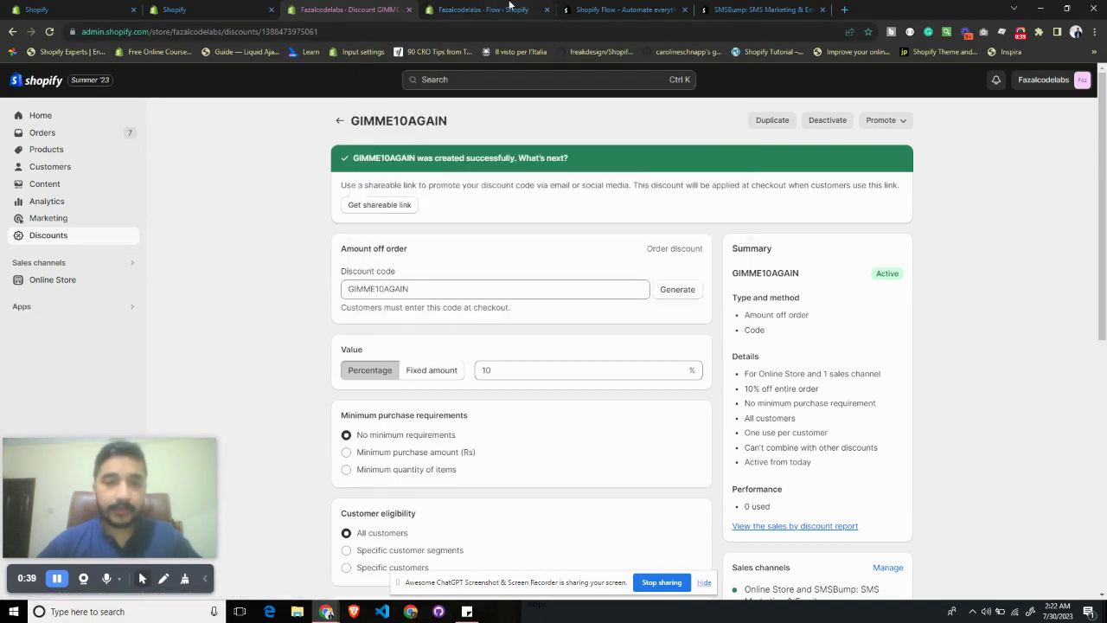
- Create a new workflow and set its trigger to Order created, found by searching 'order c'
{"action": "left_click", "coordinate": [517, 8]}
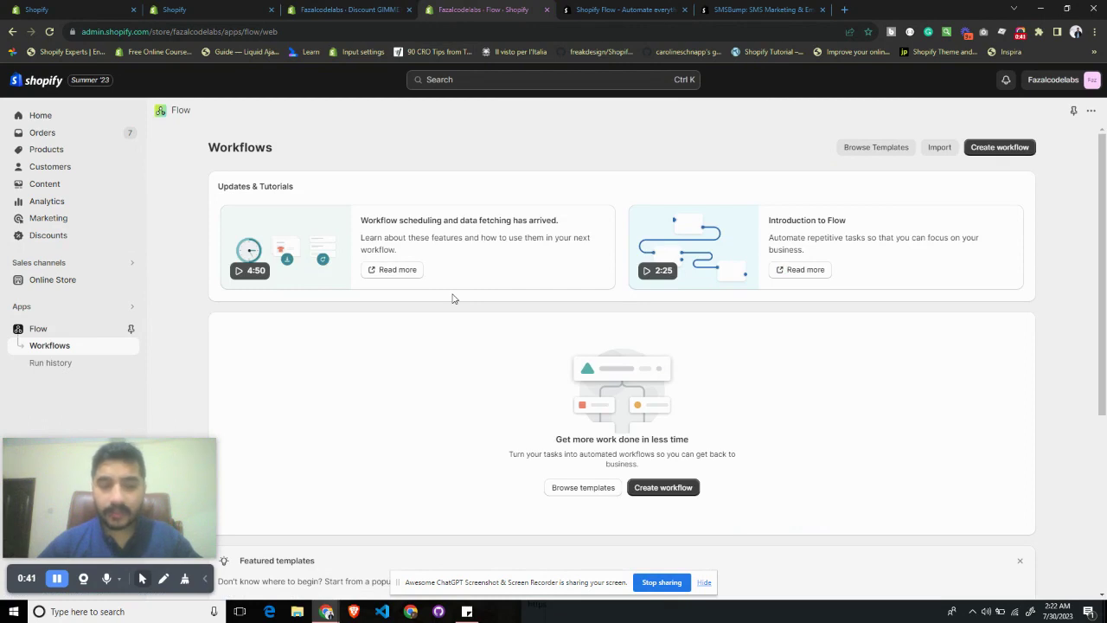
{"action": "left_click", "coordinate": [1012, 155]}
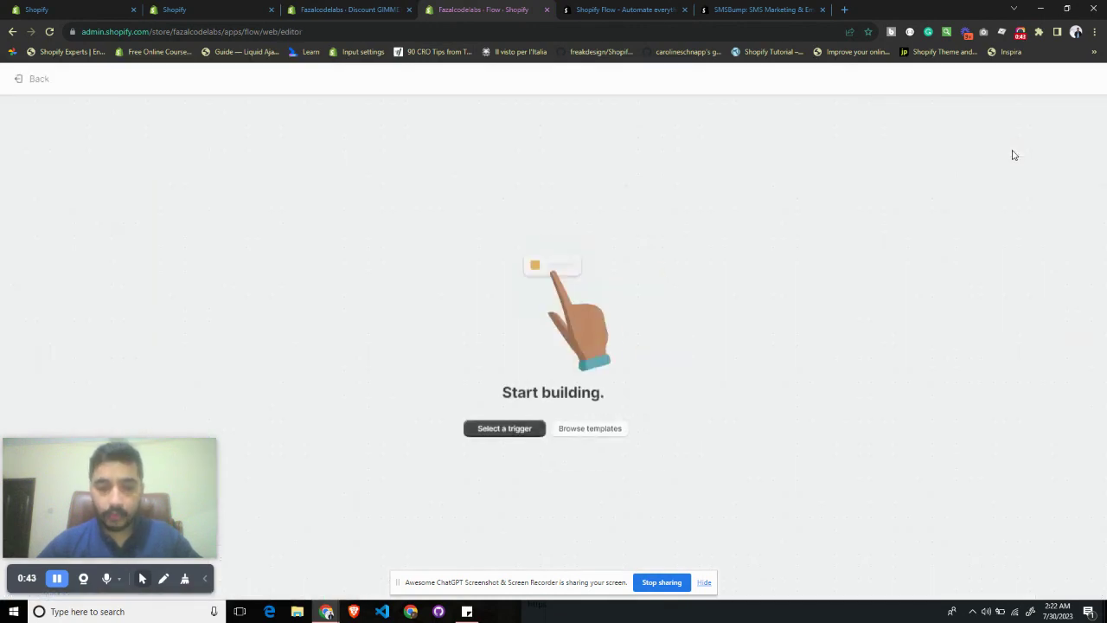
{"action": "left_click", "coordinate": [506, 431]}
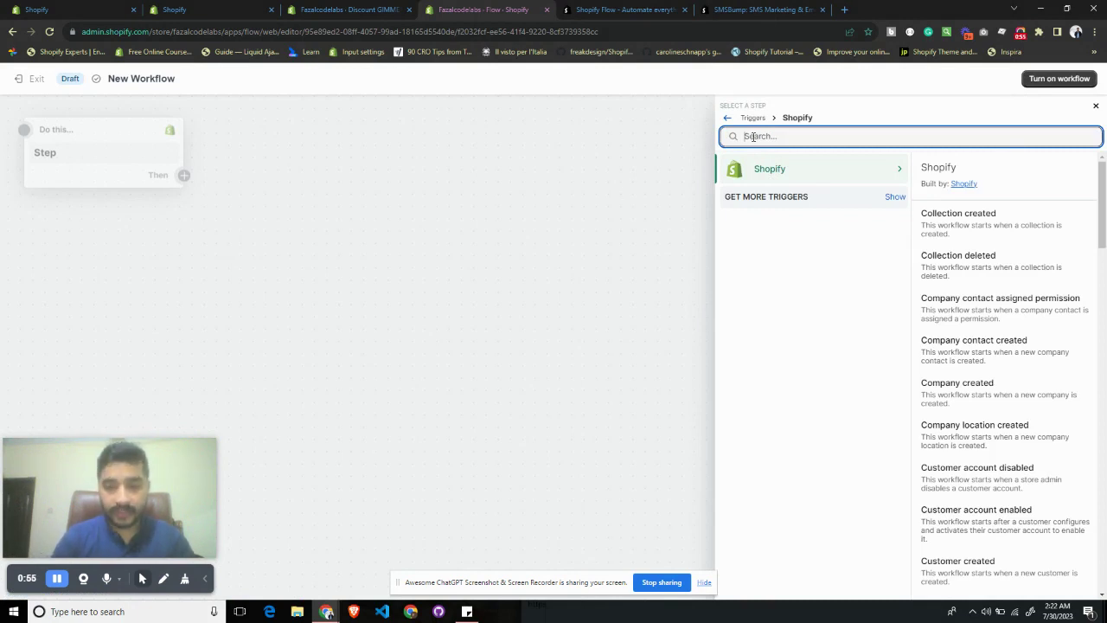
{"action": "type", "text": "order"}
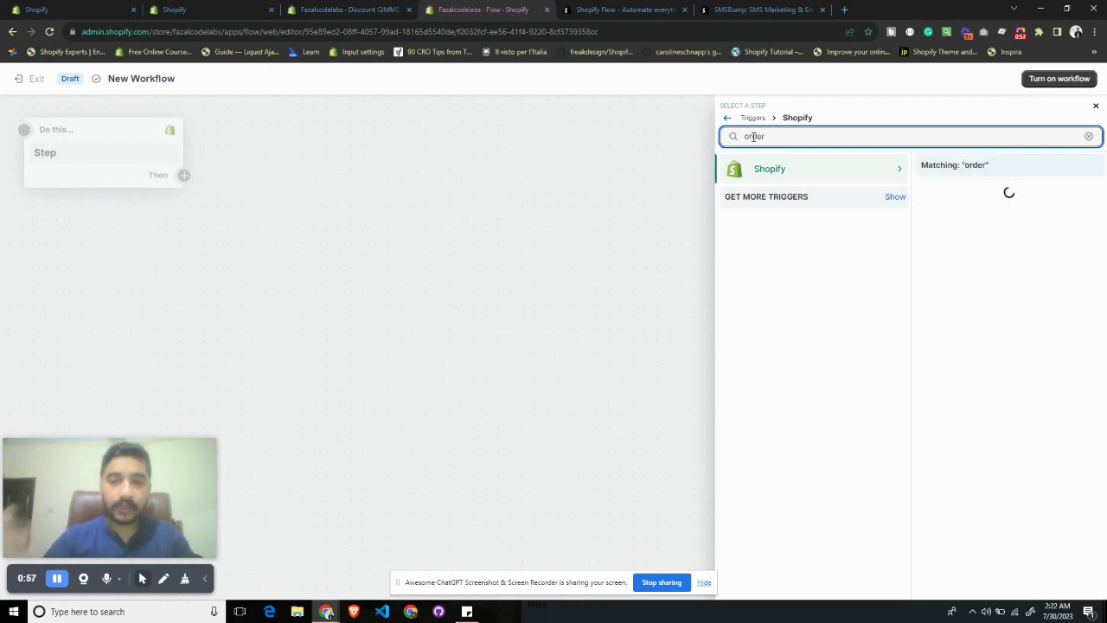
{"action": "type", "text": " crea"}
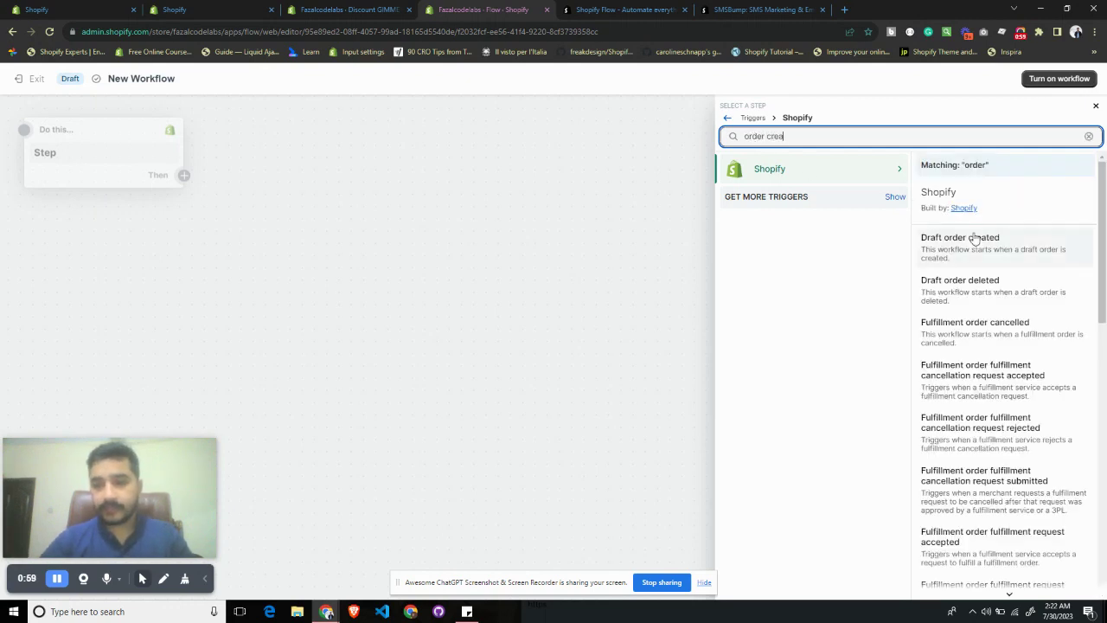
{"action": "left_click", "coordinate": [976, 282]}
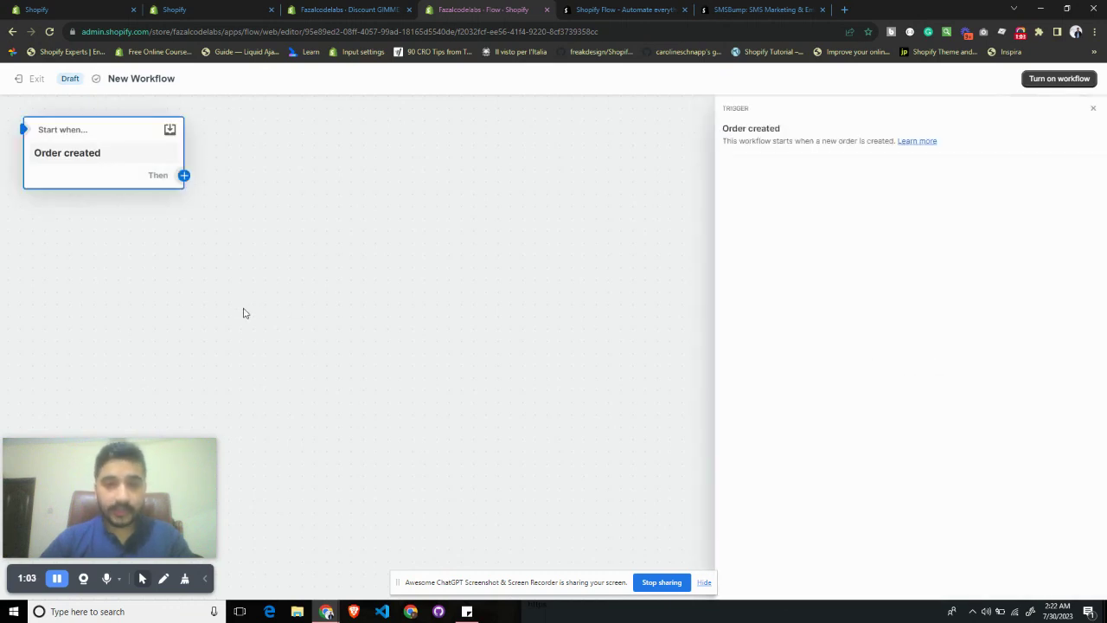
- Add a Condition step after Order created and keep it requiring all conditions to match
{"action": "left_click", "coordinate": [183, 175]}
{"action": "left_click", "coordinate": [221, 177]}
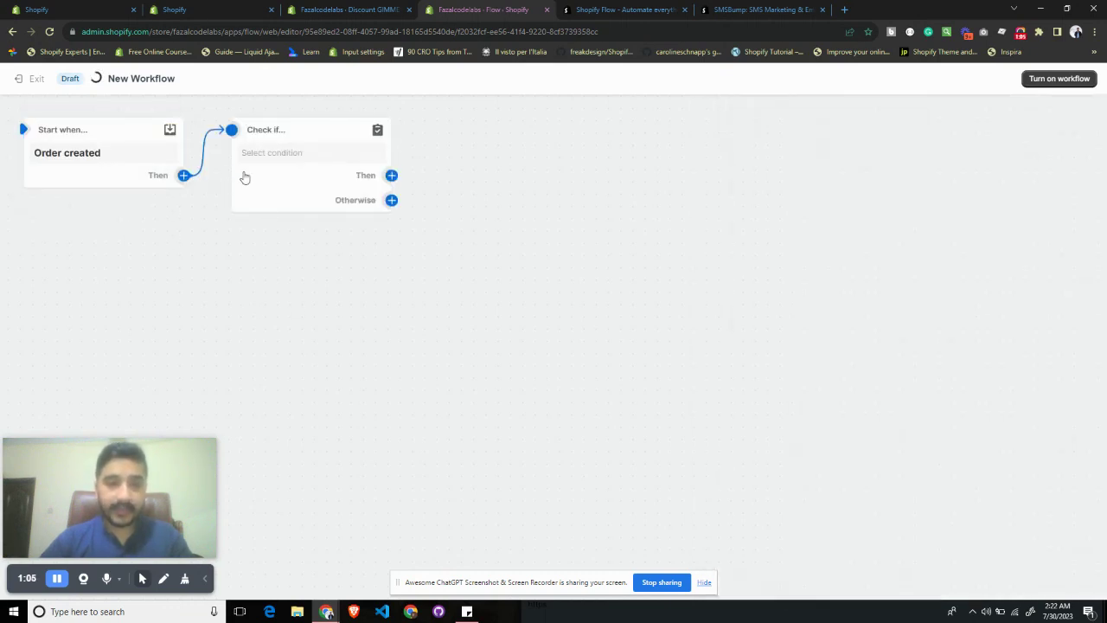
{"action": "left_click", "coordinate": [285, 154]}
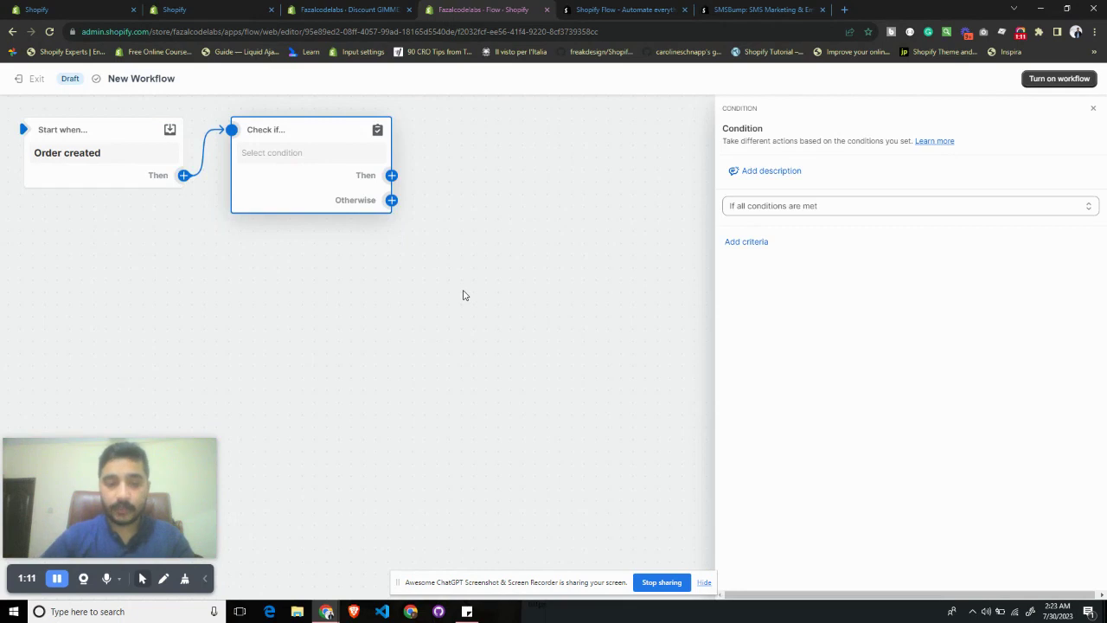
{"action": "left_click", "coordinate": [815, 208]}
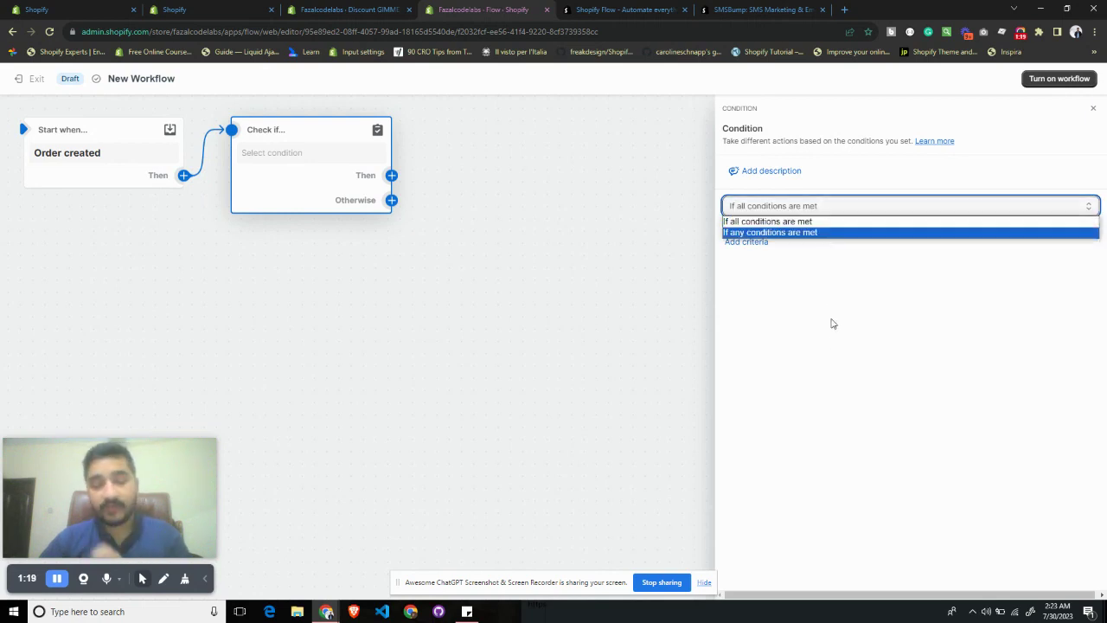
{"action": "left_click", "coordinate": [833, 349]}
{"action": "left_click", "coordinate": [805, 214]}
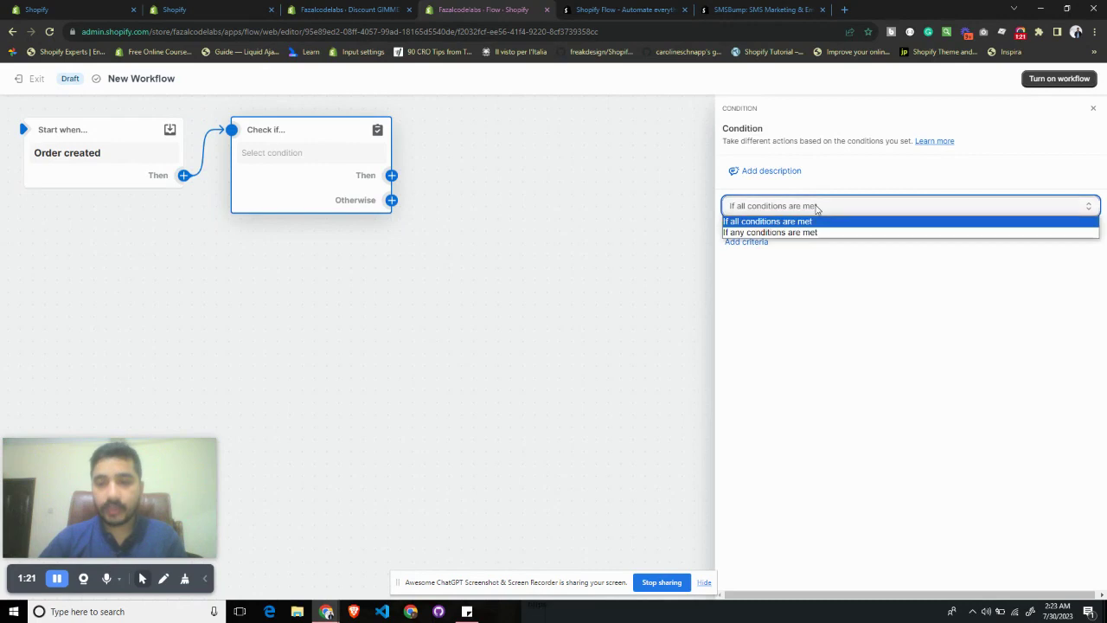
{"action": "left_click", "coordinate": [809, 327]}
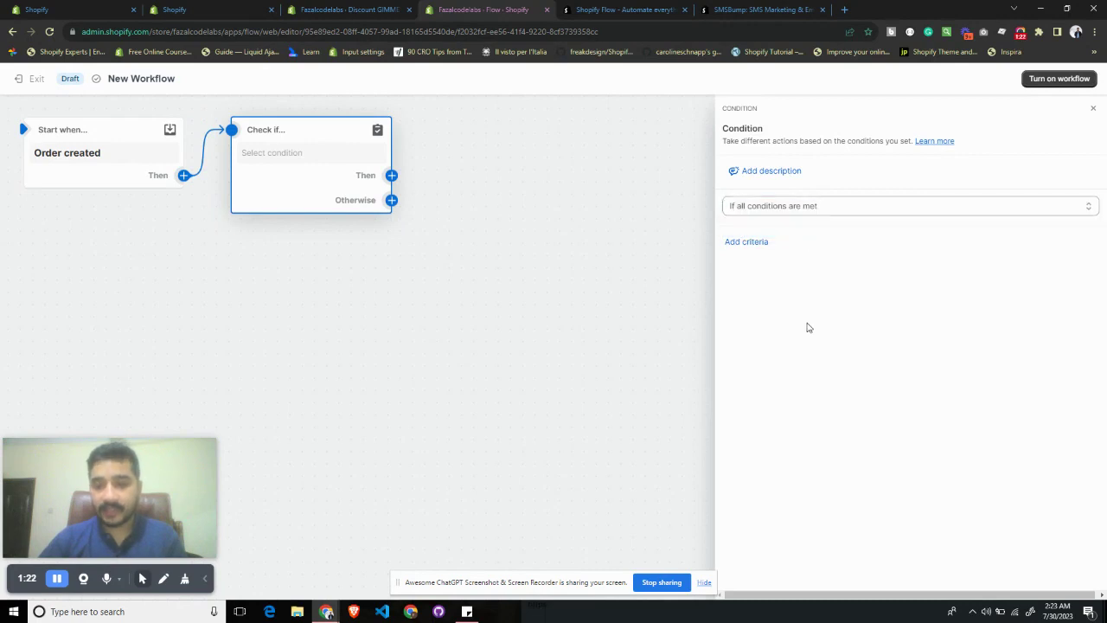
- Search the Order fields for 'customer', add Customer accepts marketing, then remove that criterion
{"action": "left_click", "coordinate": [756, 242]}
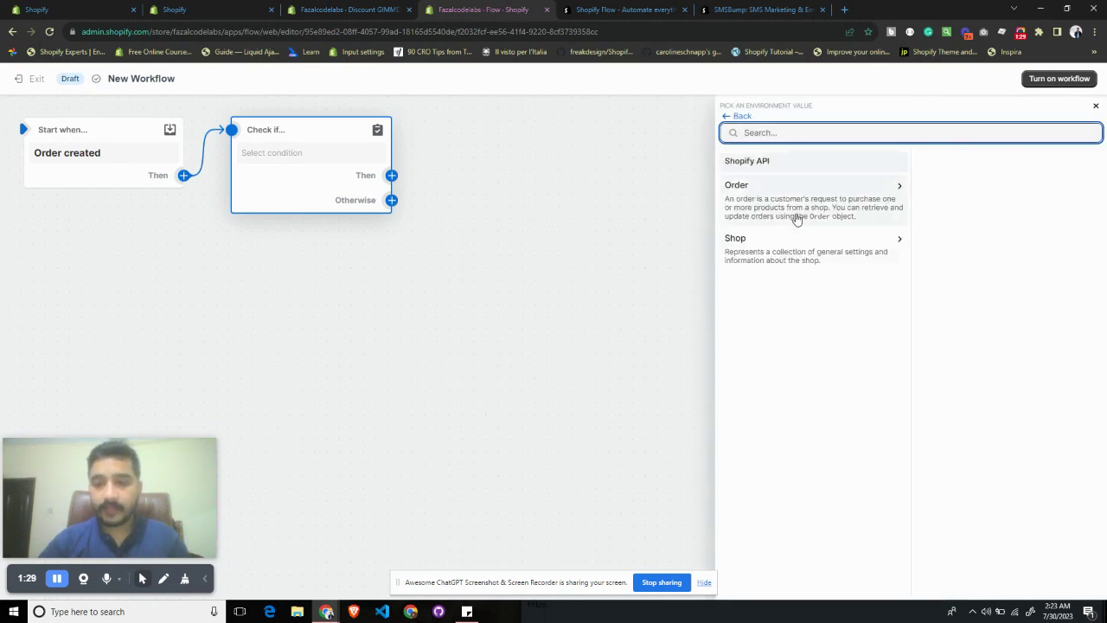
{"action": "left_click", "coordinate": [800, 208]}
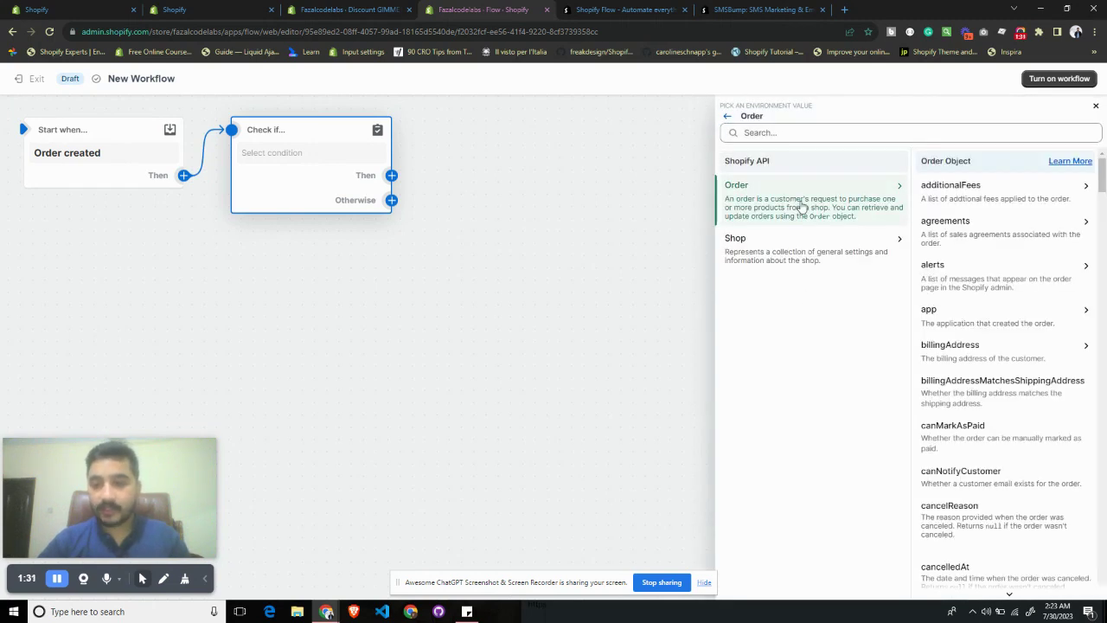
{"action": "left_click", "coordinate": [770, 134]}
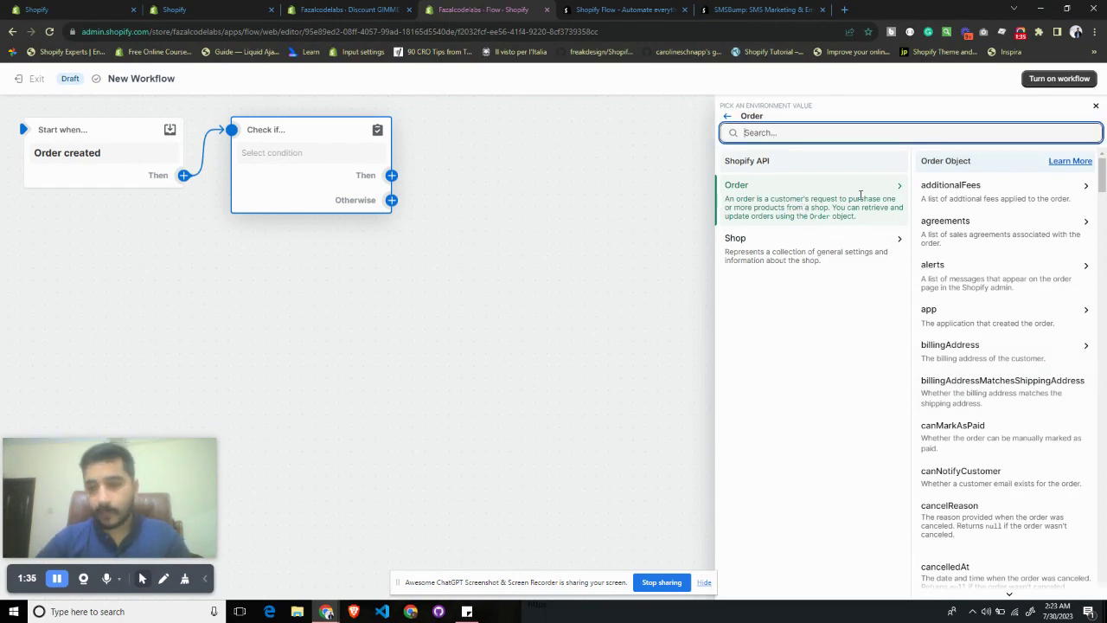
{"action": "type", "text": "cust"}
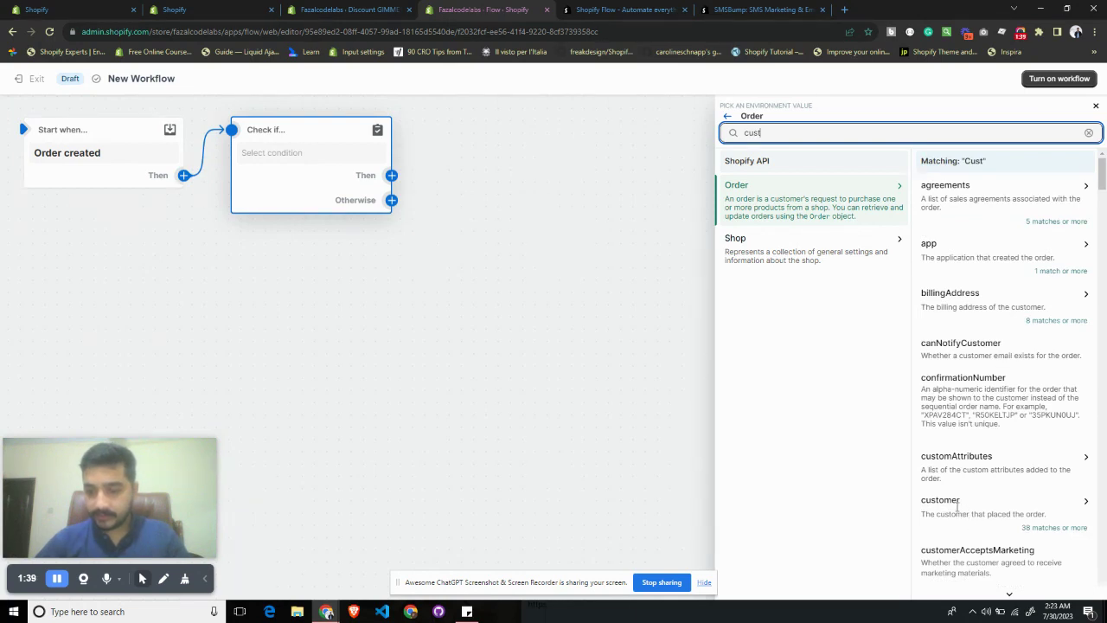
{"action": "type", "text": "omer"}
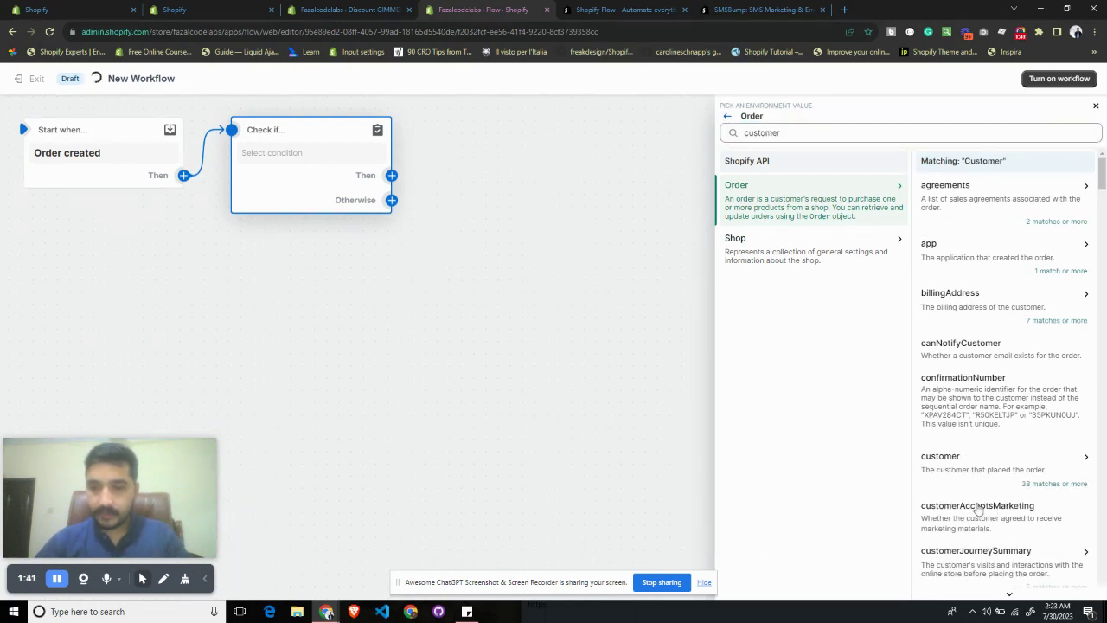
{"action": "left_click", "coordinate": [959, 492]}
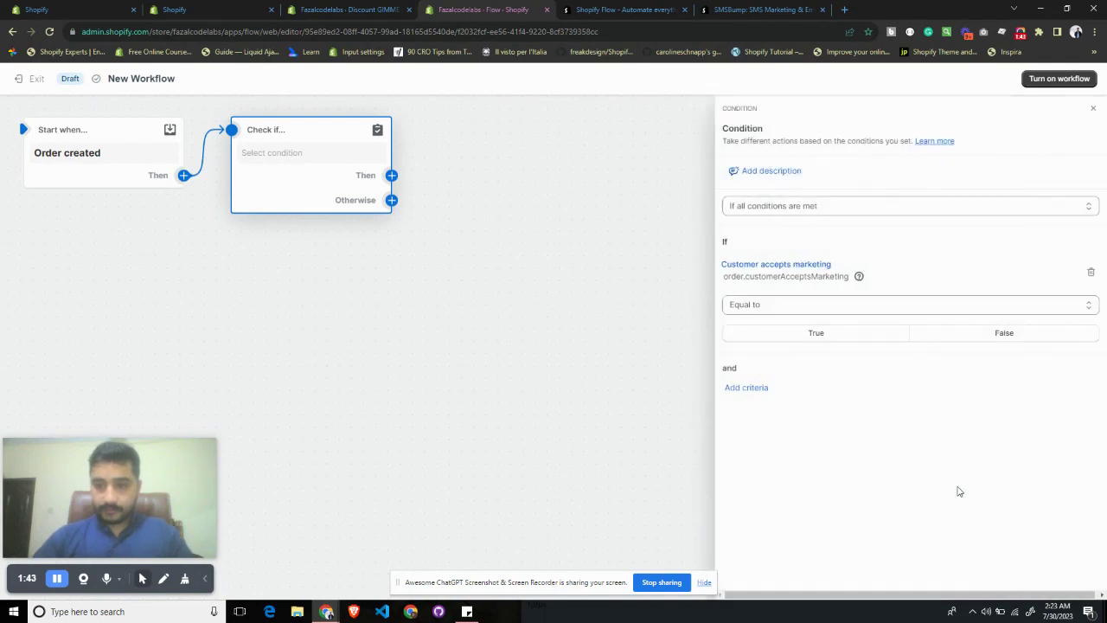
{"action": "left_click", "coordinate": [1091, 272]}
- Add order.customer.numberOfOrders as the condition's criterion via the customer fields
{"action": "left_click", "coordinate": [746, 242]}
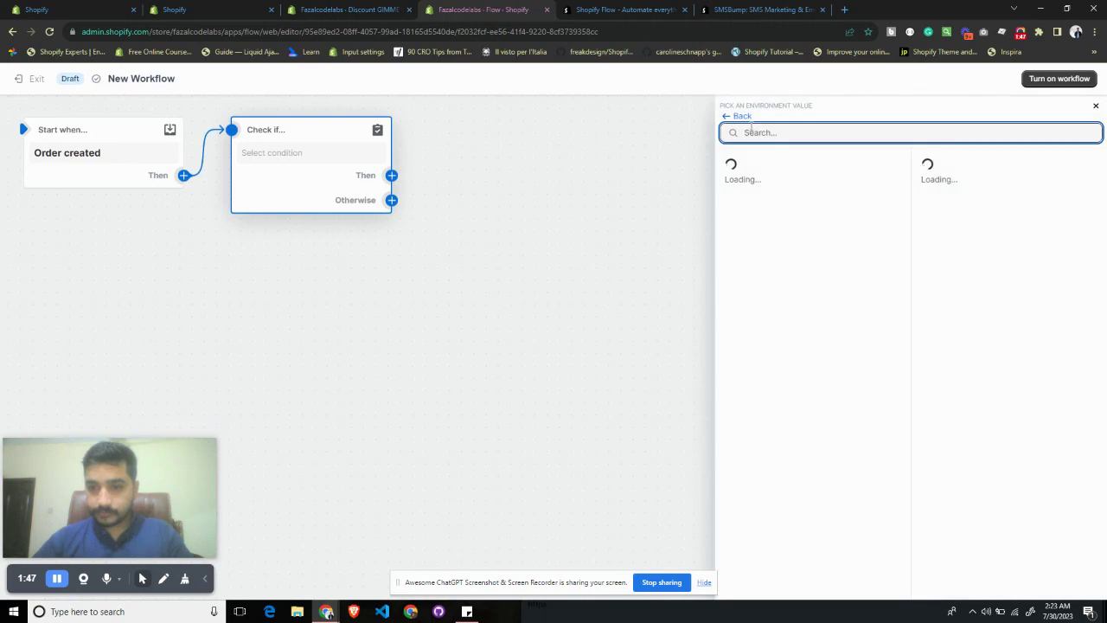
{"action": "type", "text": "cust"}
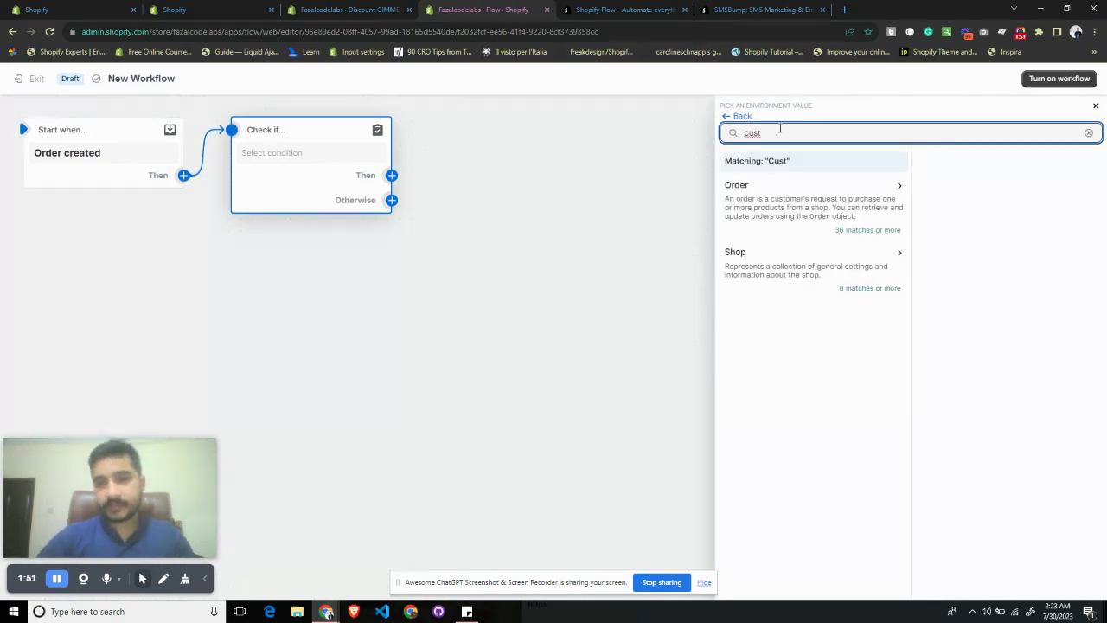
{"action": "left_click", "coordinate": [878, 383]}
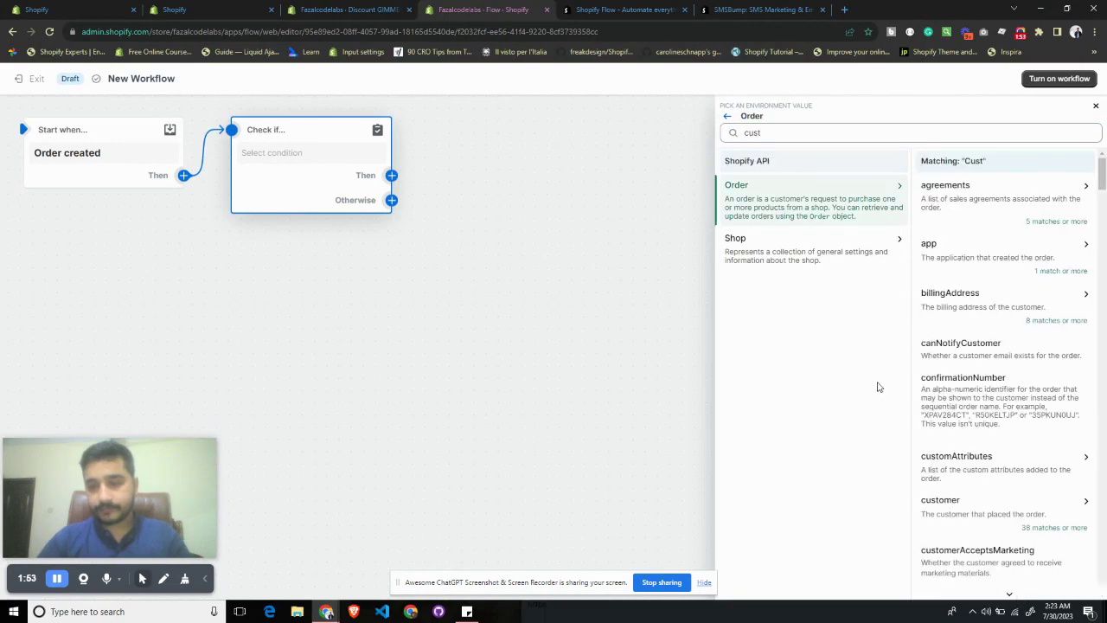
{"action": "scroll", "coordinate": [979, 454], "scroll_direction": "down", "scroll_amount": 3}
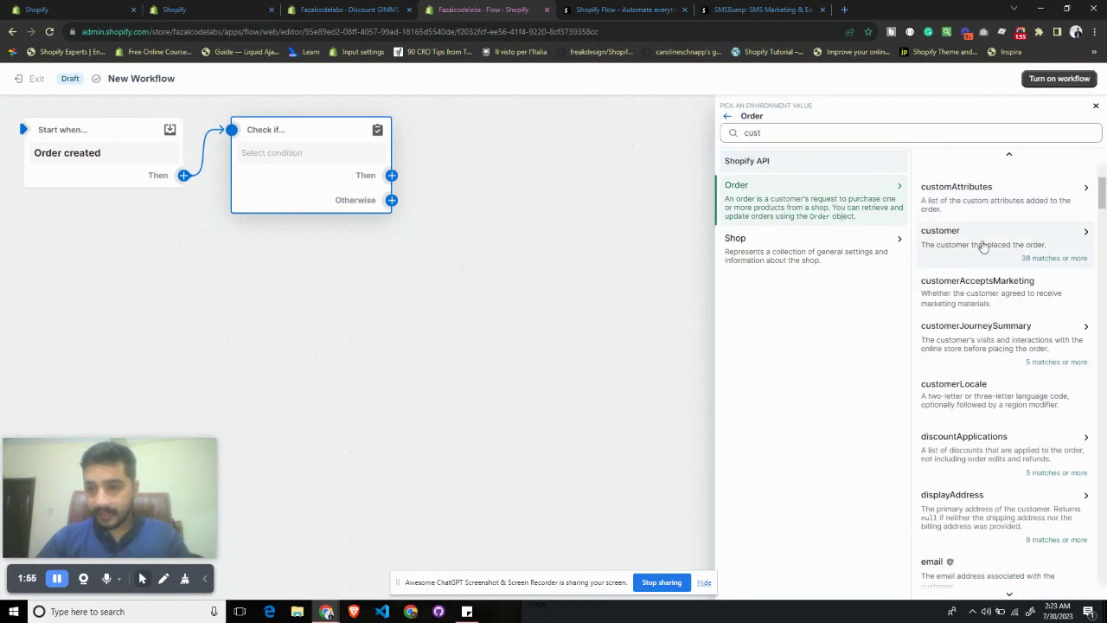
{"action": "left_click", "coordinate": [1019, 264]}
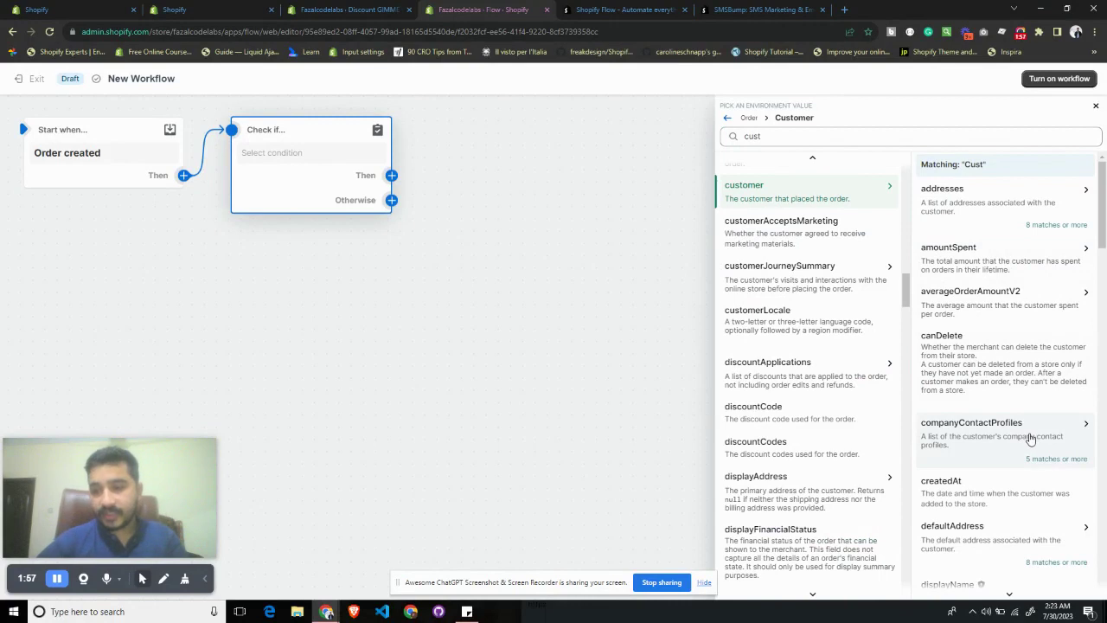
{"action": "scroll", "coordinate": [1029, 435], "scroll_direction": "down", "scroll_amount": 5}
{"action": "scroll", "coordinate": [1031, 443], "scroll_direction": "down", "scroll_amount": 3}
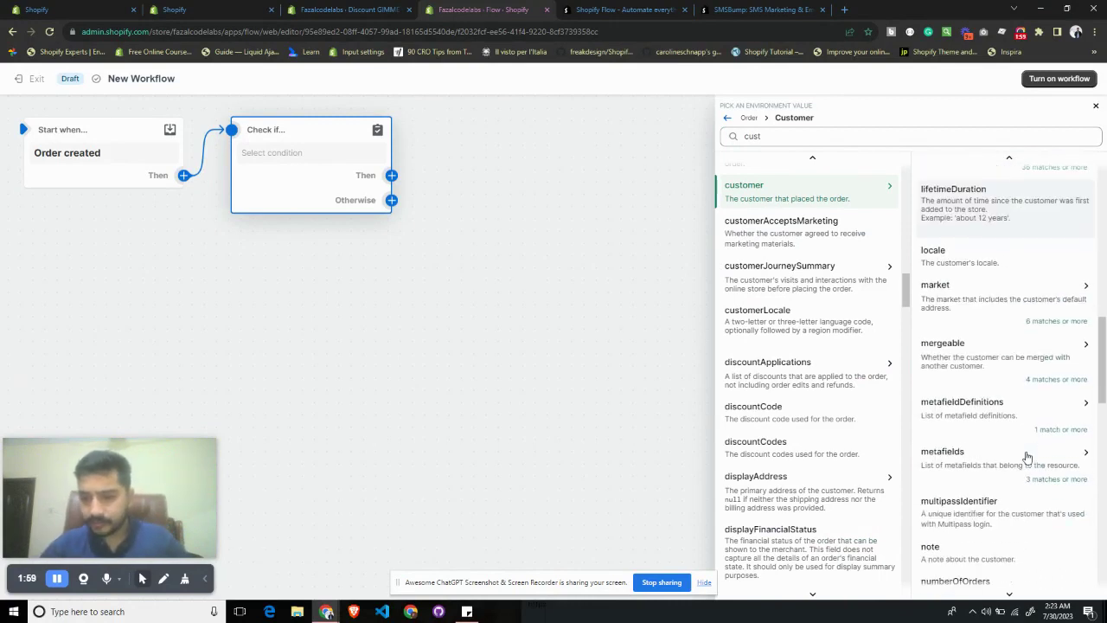
{"action": "scroll", "coordinate": [979, 328], "scroll_direction": "down", "scroll_amount": 2}
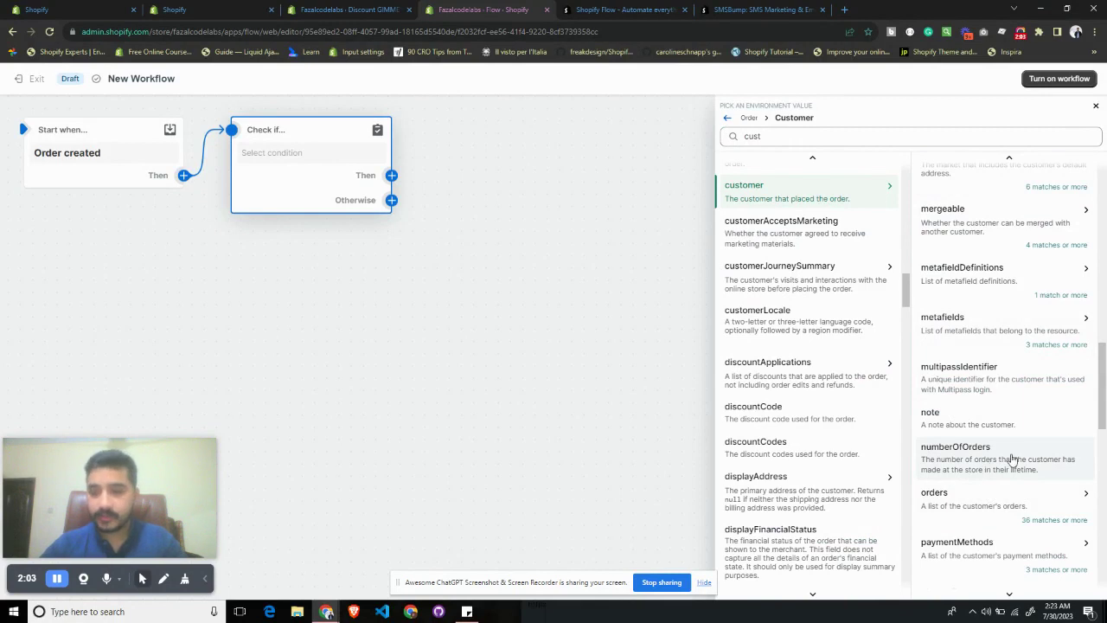
{"action": "left_click", "coordinate": [964, 490]}
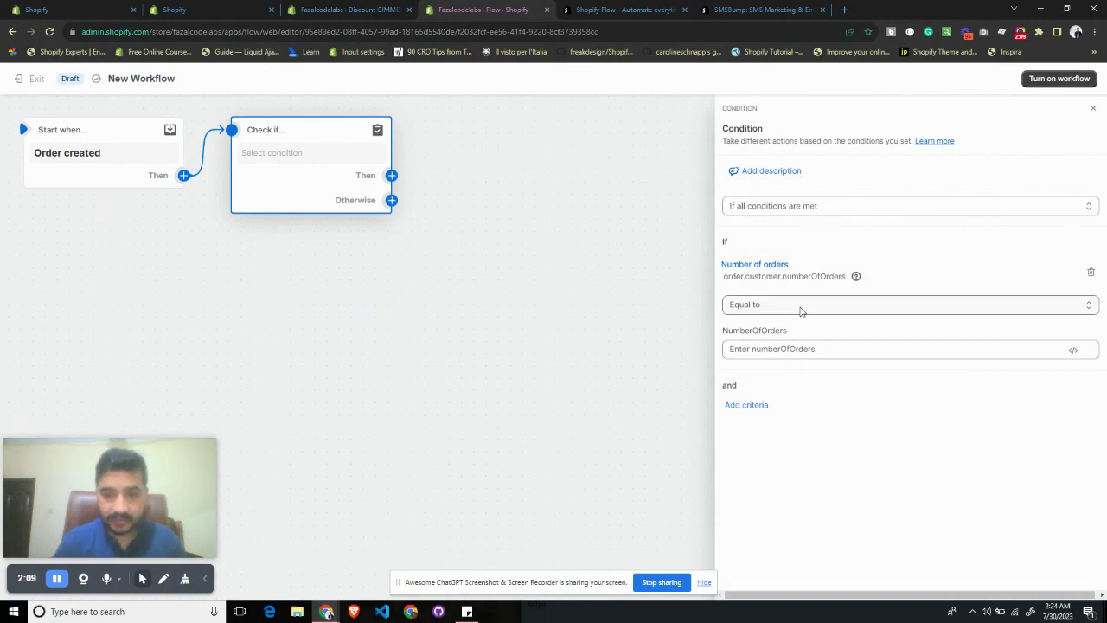
- Keep the comparison as Equal to and set the number of orders value to 1
{"action": "left_click", "coordinate": [800, 308]}
{"action": "left_click", "coordinate": [784, 324]}
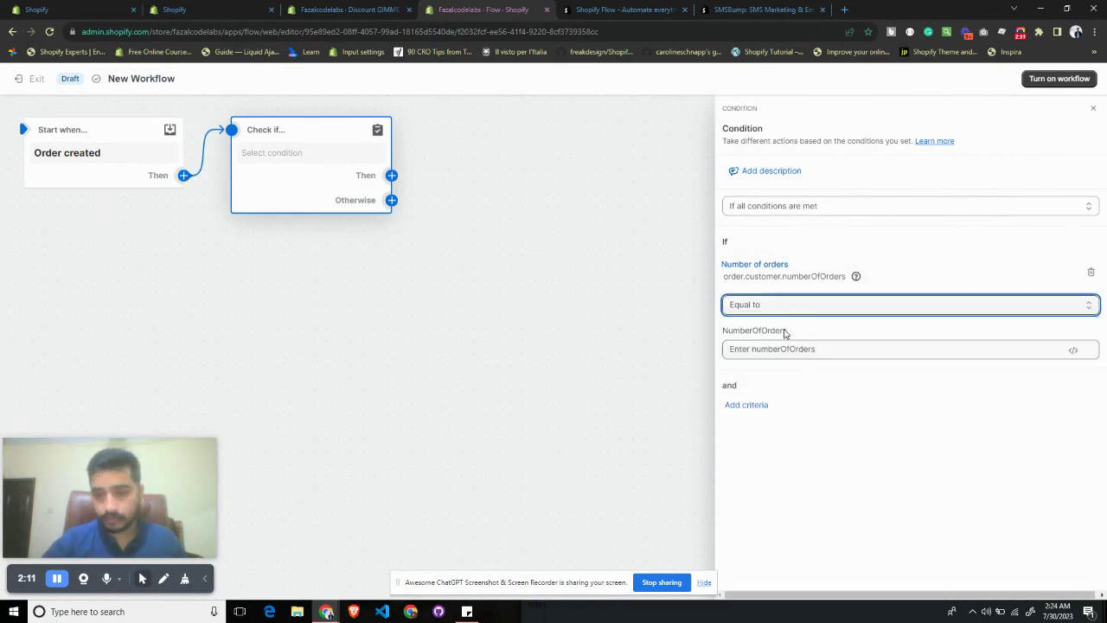
{"action": "left_click", "coordinate": [783, 348]}
{"action": "type", "text": "1"}
{"action": "left_click", "coordinate": [837, 522]}
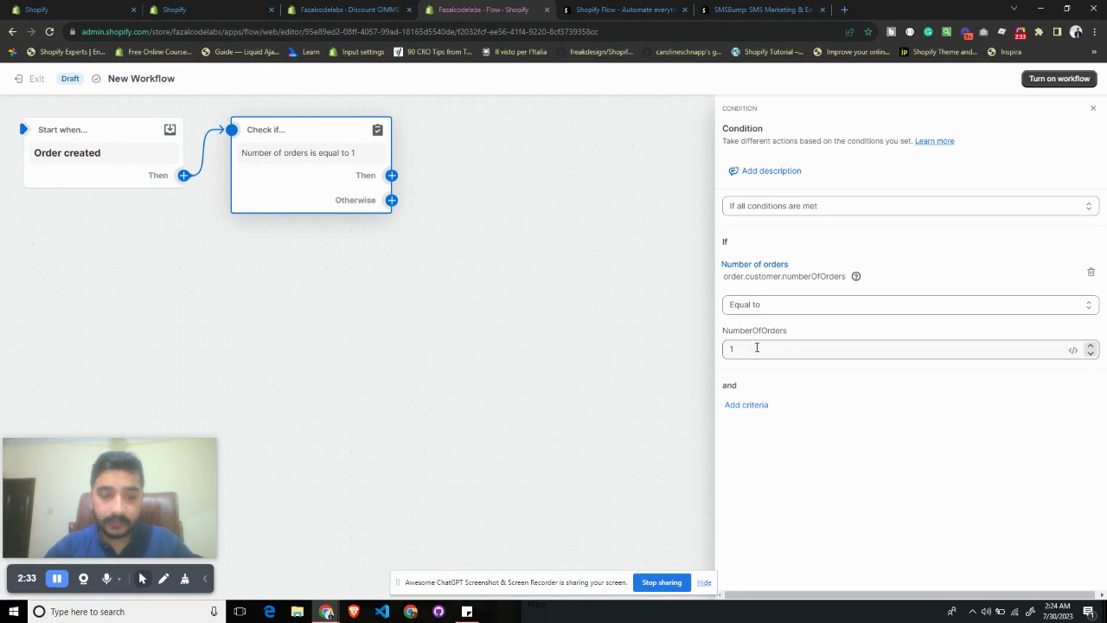
- Attach the Send SMS via SMSBump action from Installed app actions to the condition's Then branch
{"action": "left_click", "coordinate": [391, 175]}
{"action": "left_click", "coordinate": [522, 257]}
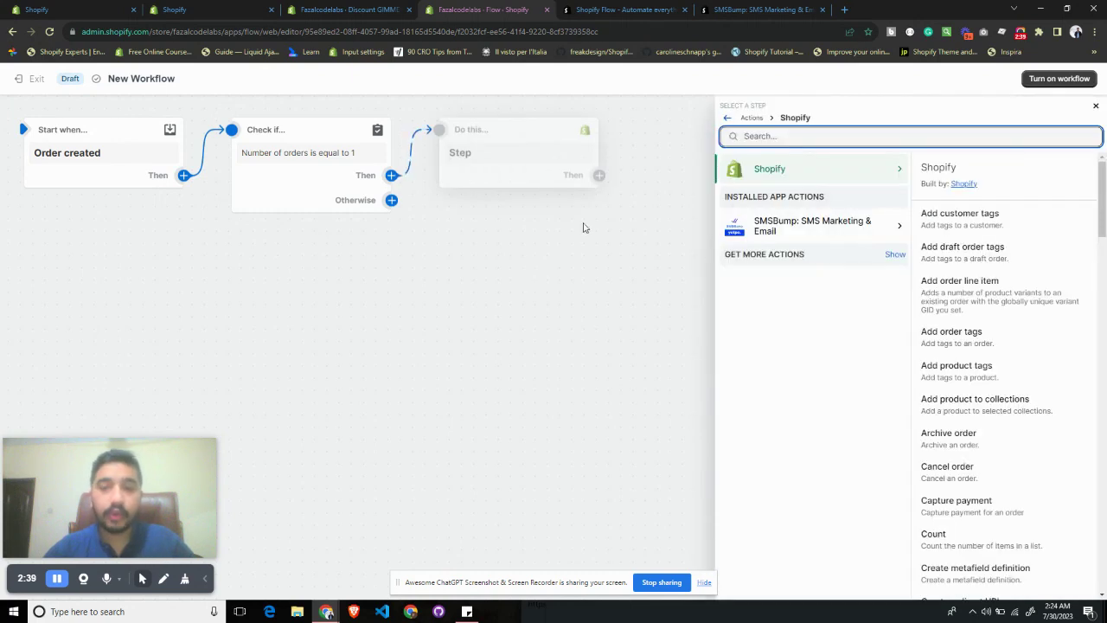
{"action": "left_click", "coordinate": [796, 232]}
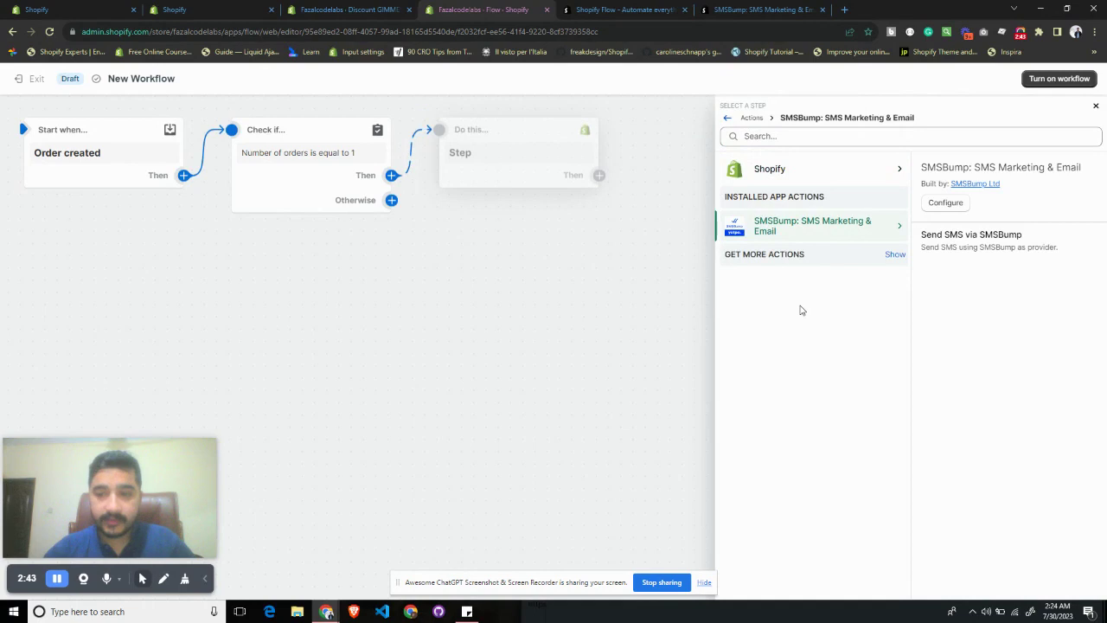
{"action": "left_click", "coordinate": [983, 249]}
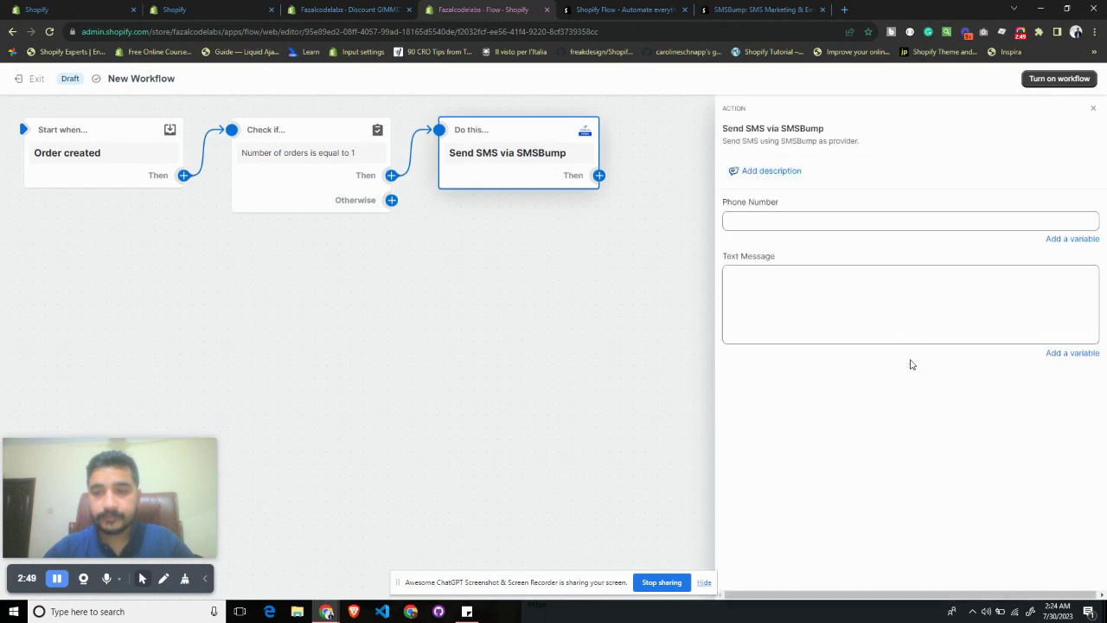
- Set the SMSBump phone number to the {{order.customer.phone}} variable from Order > customer > phone
{"action": "left_click", "coordinate": [811, 217]}
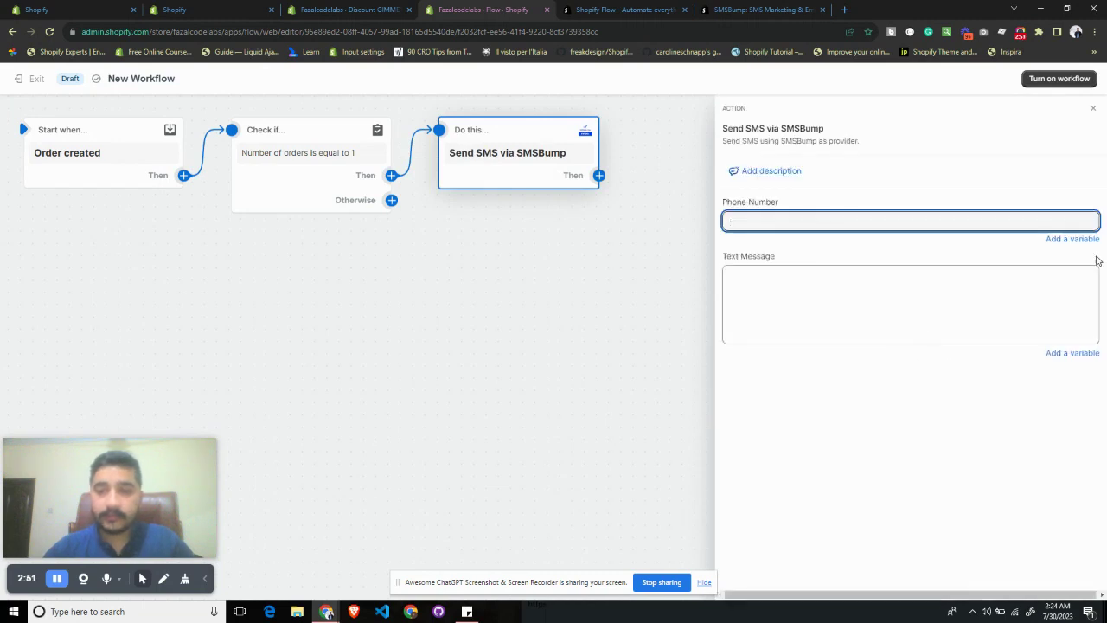
{"action": "left_click", "coordinate": [1073, 239]}
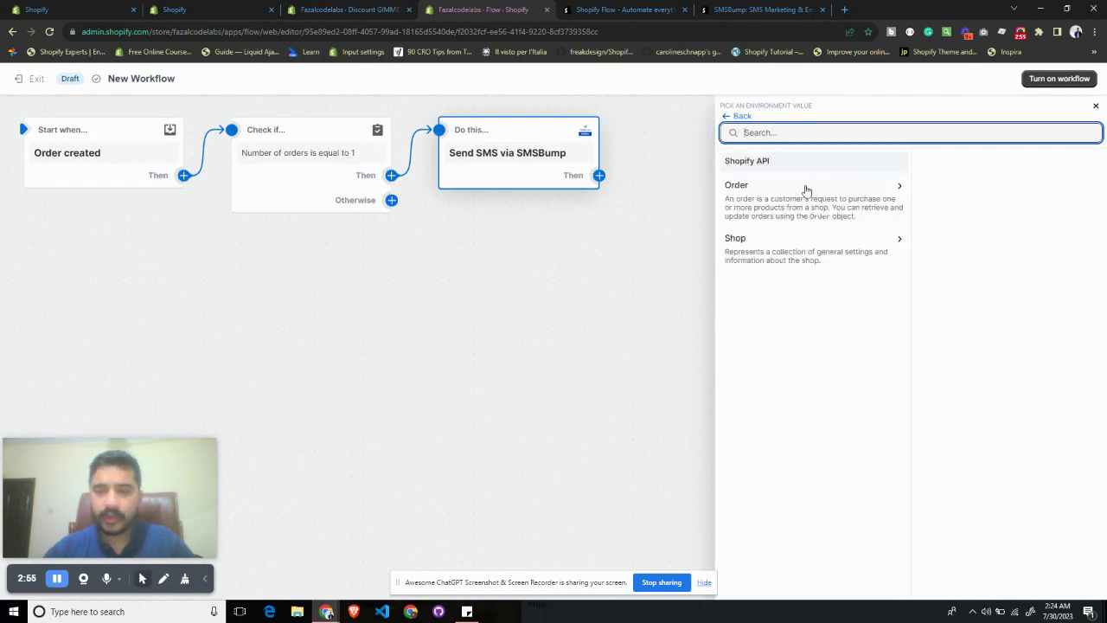
{"action": "left_click", "coordinate": [731, 121]}
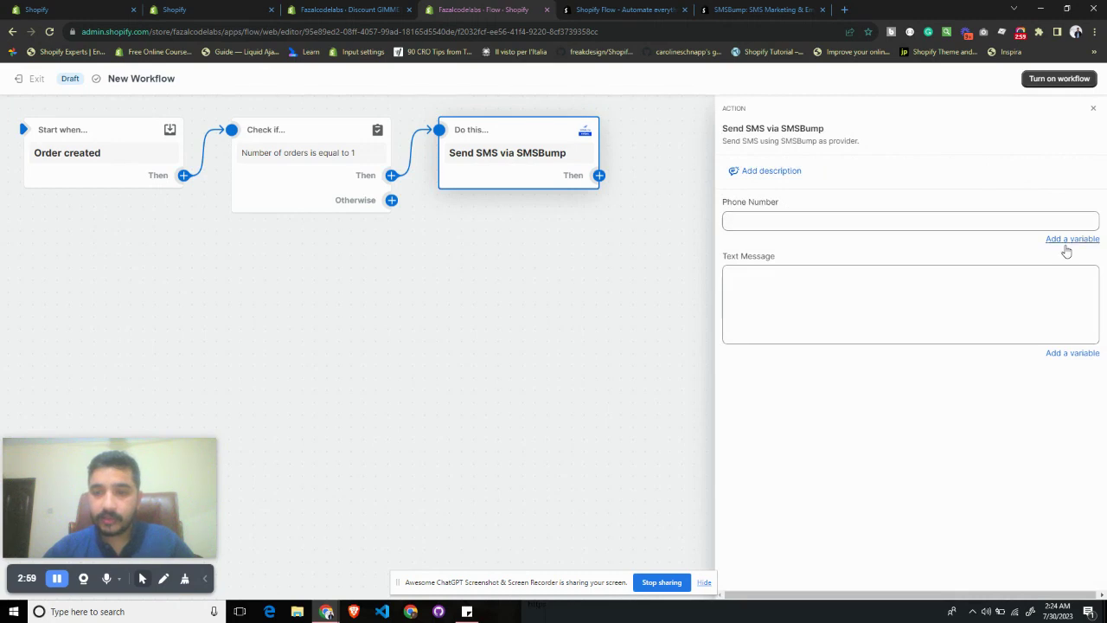
{"action": "left_click", "coordinate": [1071, 239]}
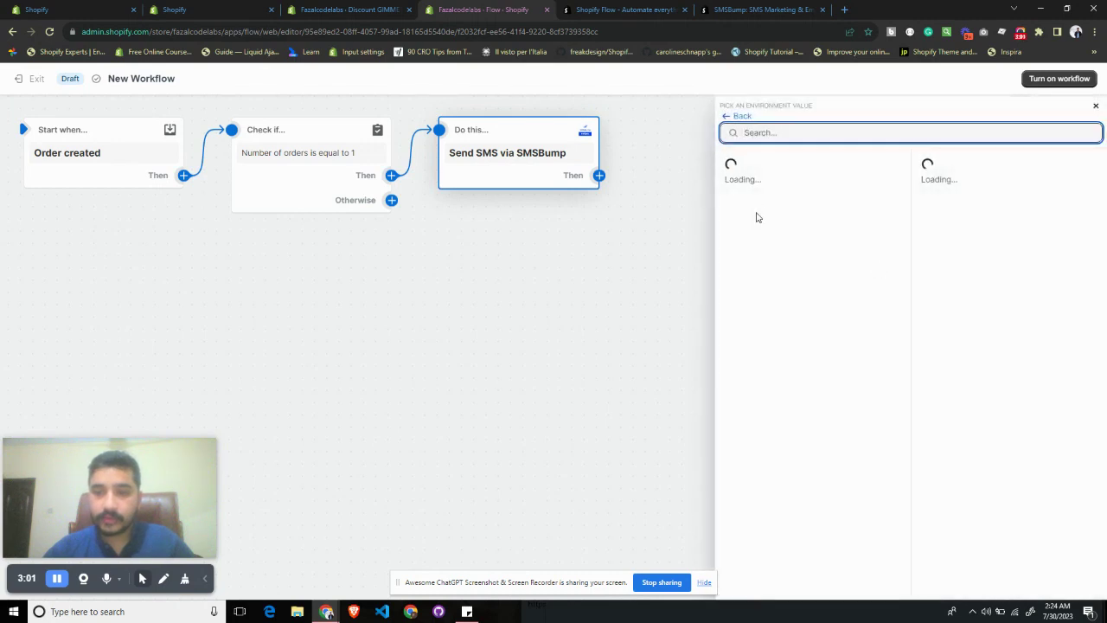
{"action": "left_click", "coordinate": [756, 215]}
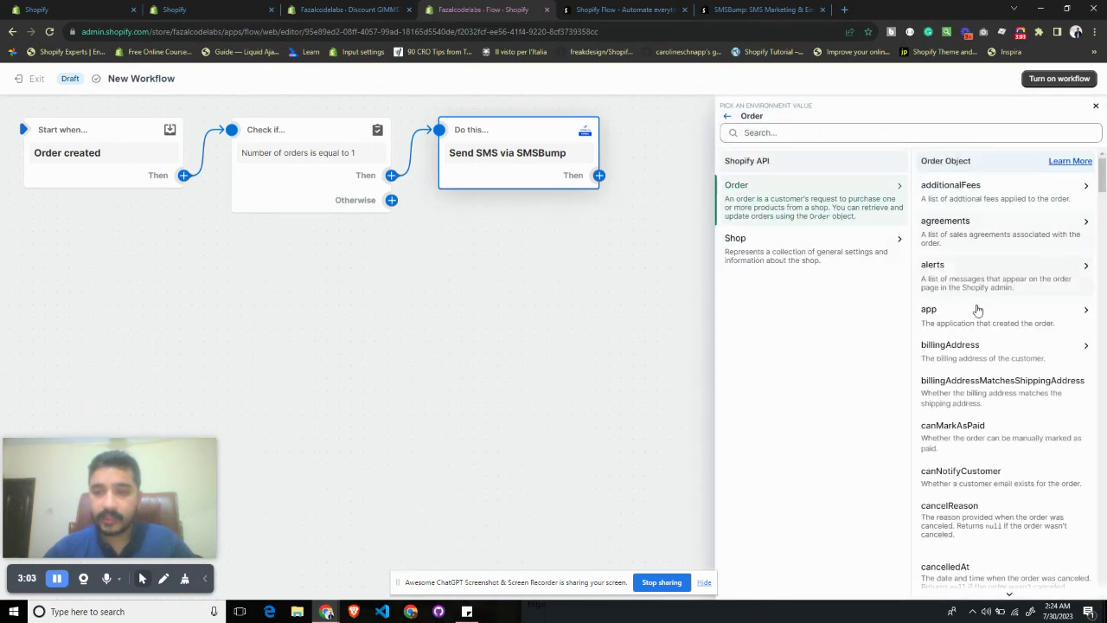
{"action": "scroll", "coordinate": [980, 406], "scroll_direction": "down", "scroll_amount": 2}
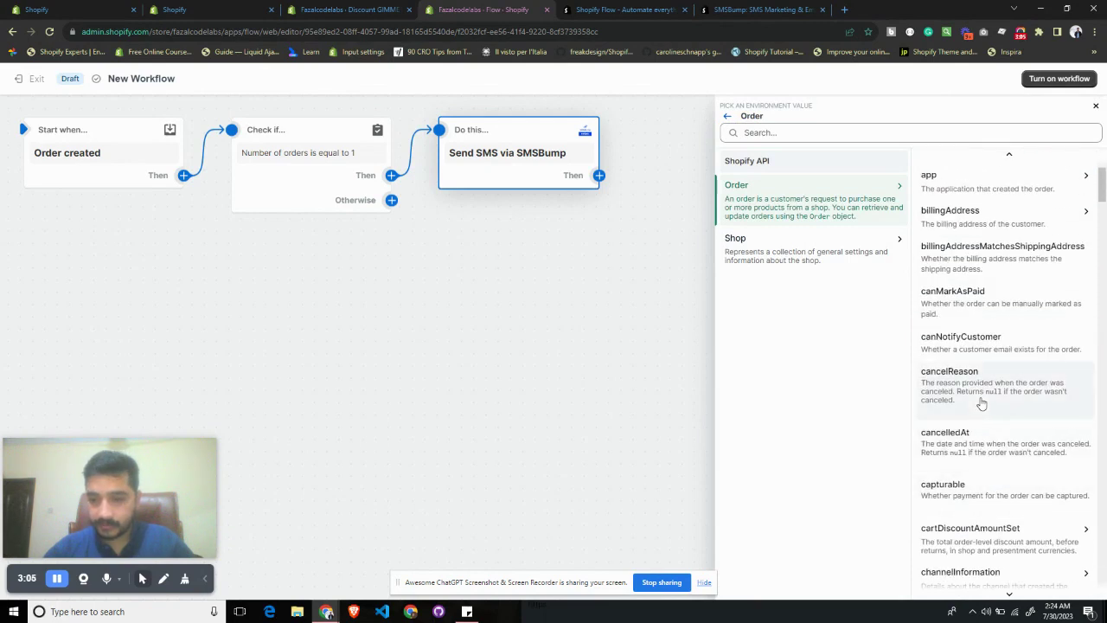
{"action": "scroll", "coordinate": [982, 404], "scroll_direction": "down", "scroll_amount": 6}
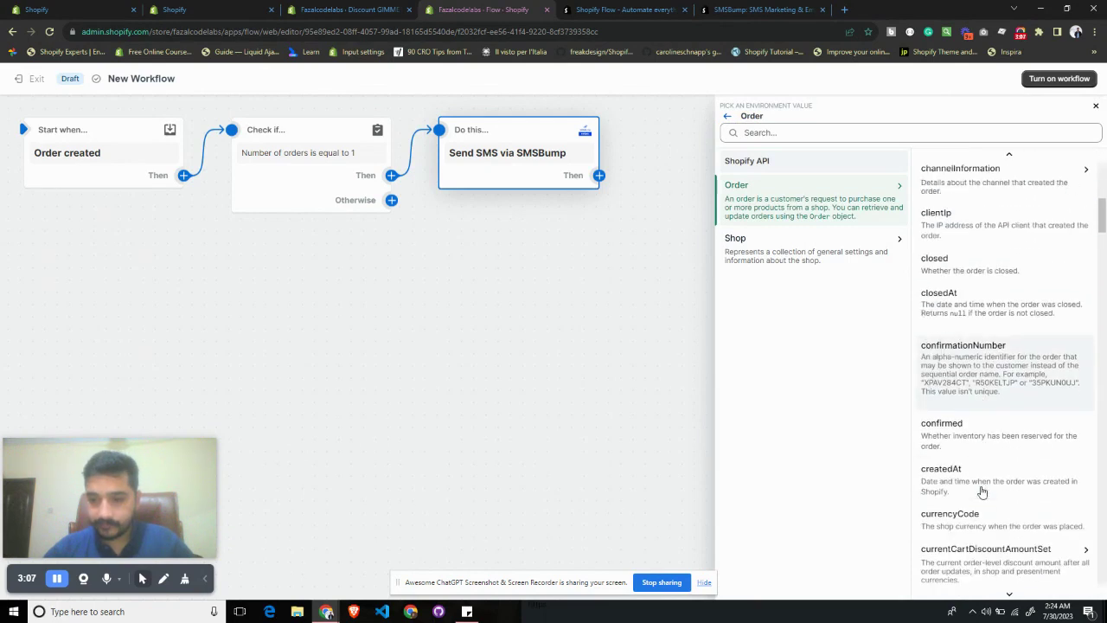
{"action": "scroll", "coordinate": [1005, 495], "scroll_direction": "down", "scroll_amount": 4}
{"action": "scroll", "coordinate": [1006, 495], "scroll_direction": "down", "scroll_amount": 7}
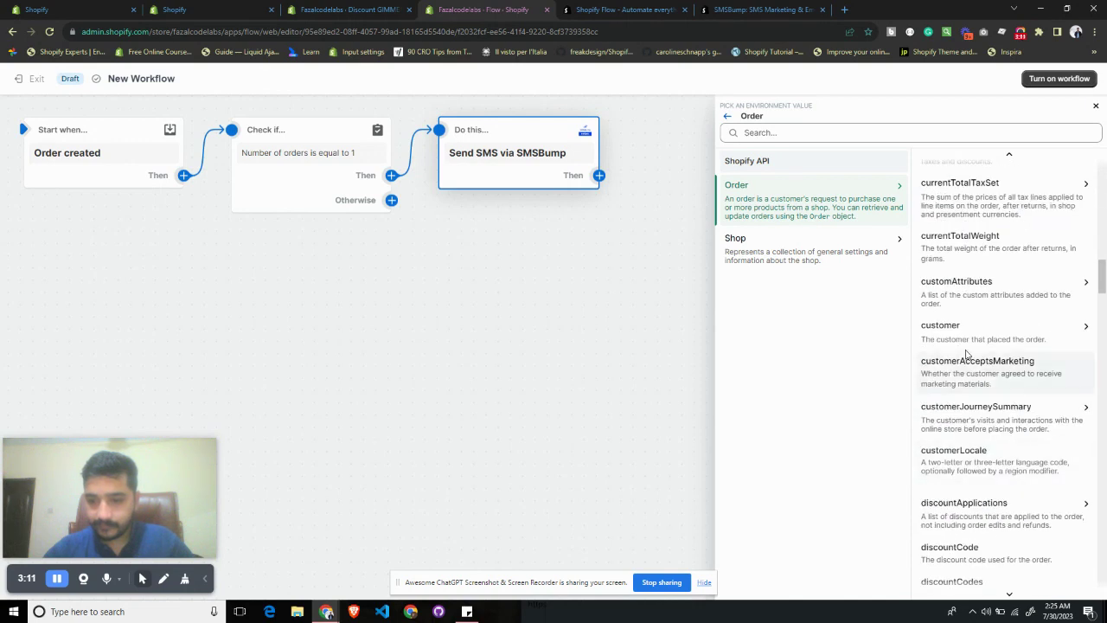
{"action": "left_click", "coordinate": [986, 331]}
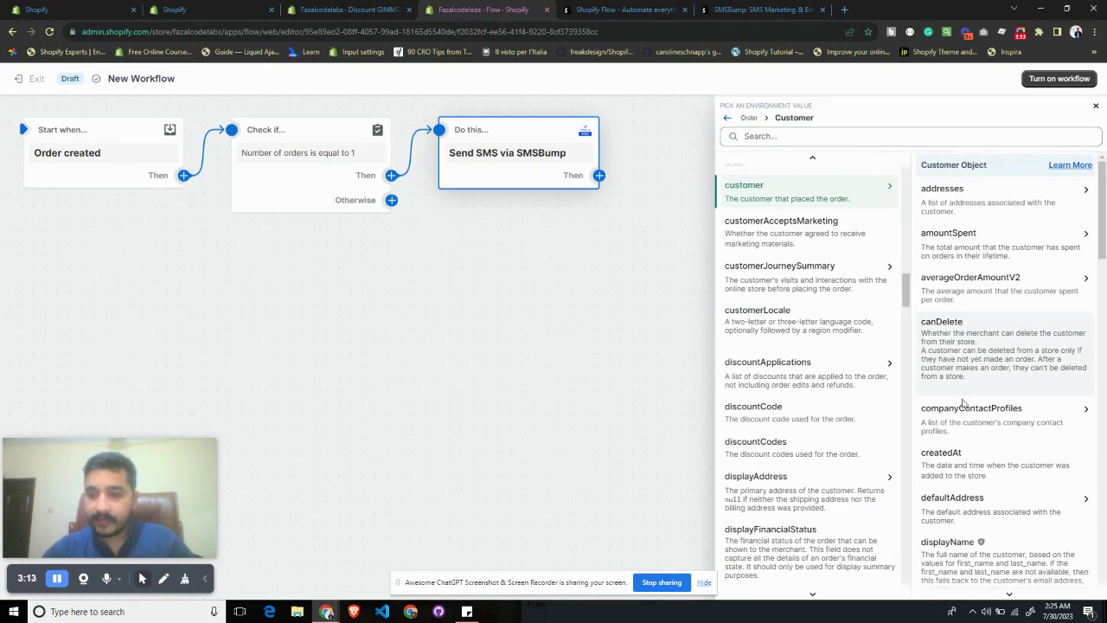
{"action": "scroll", "coordinate": [1023, 413], "scroll_direction": "down", "scroll_amount": 10}
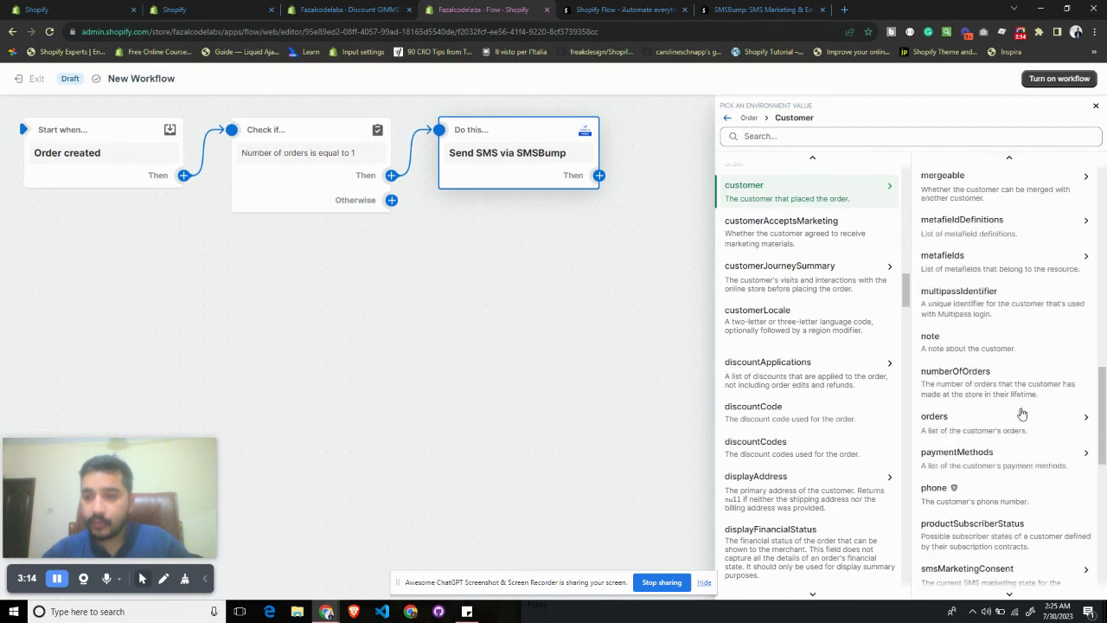
{"action": "left_click", "coordinate": [978, 498]}
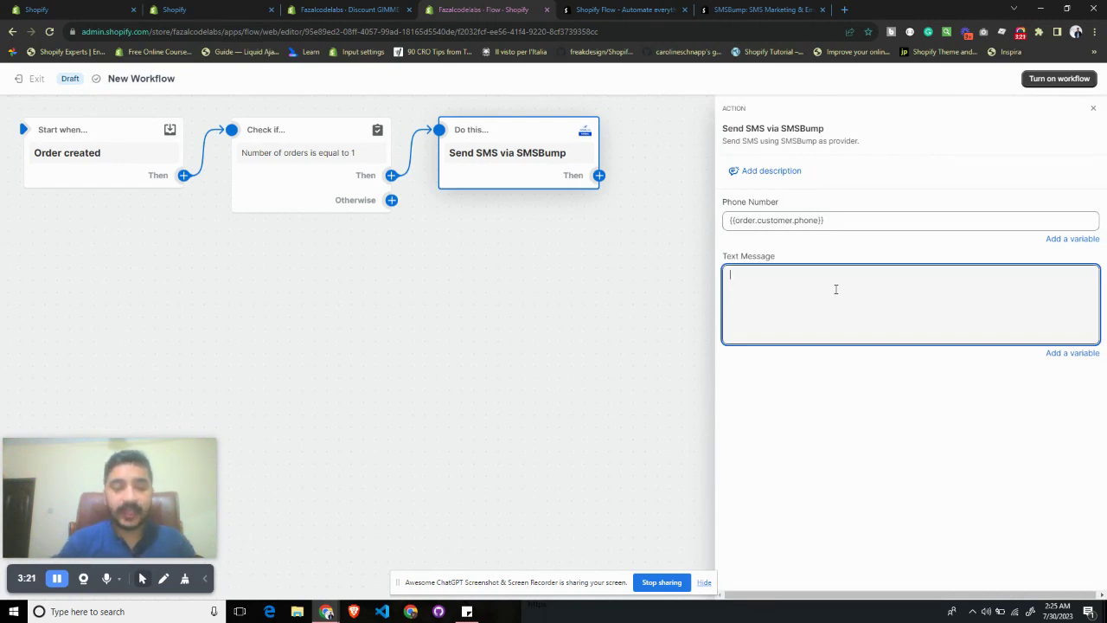
- Write the message asking to use this discount code on the next purchase, paste GIMME5AGAIN below, select its 5
{"action": "type", "text": "Please"}
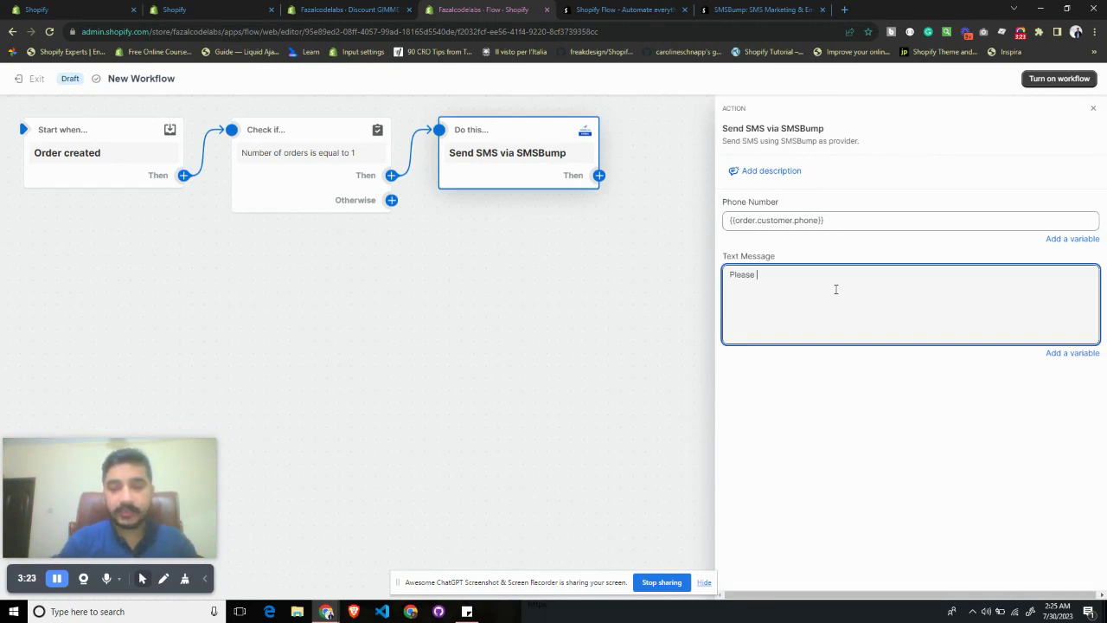
{"action": "type", "text": " send"}
{"action": "key", "text": "BackSpace"}
{"action": "key", "text": "BackSpace"}
{"action": "key", "text": "BackSpace"}
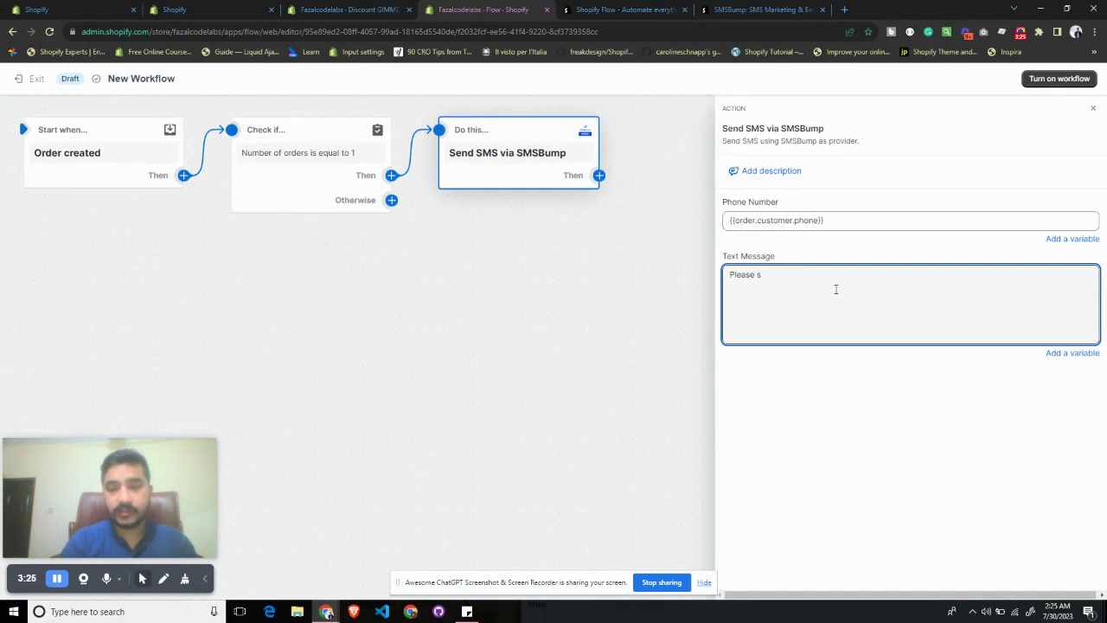
{"action": "type", "text": "use this disc"}
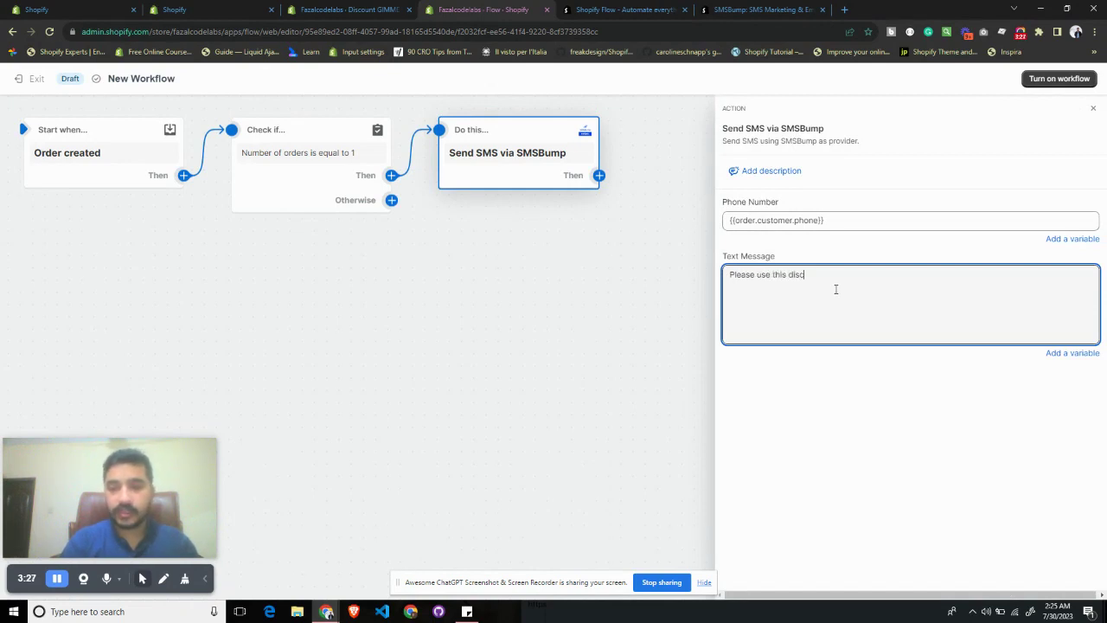
{"action": "type", "text": "ount code for you"}
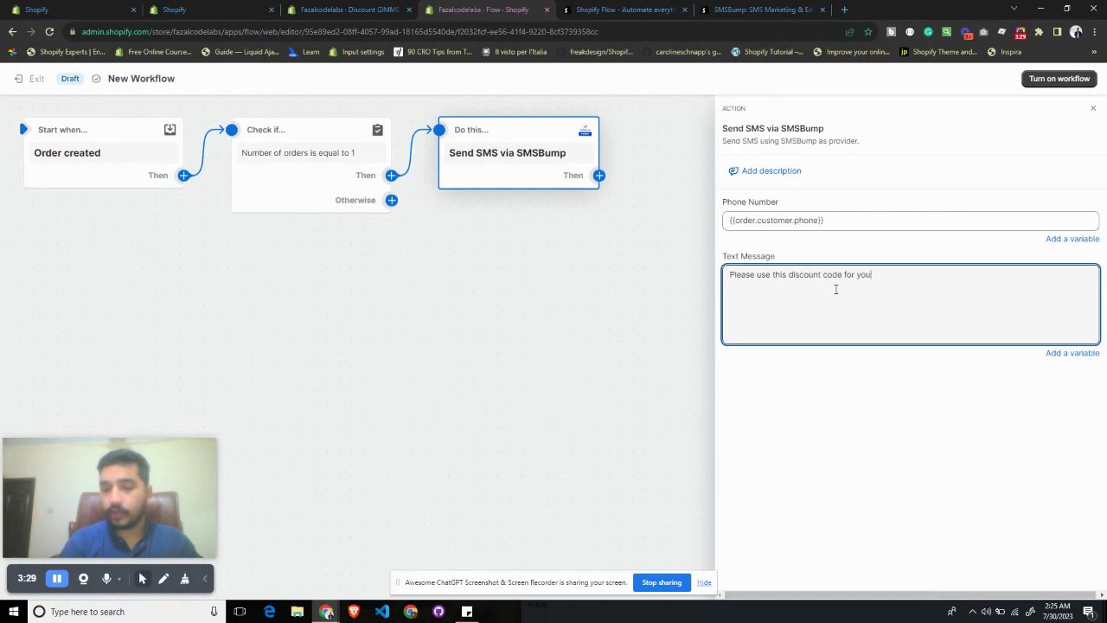
{"action": "type", "text": "r tenext"}
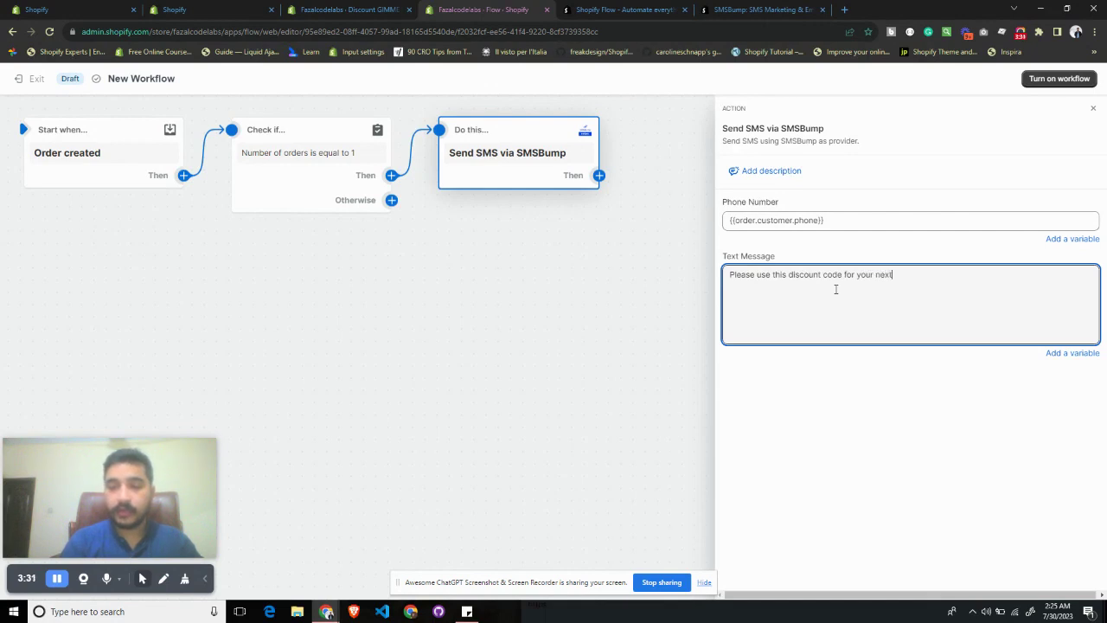
{"action": "type", "text": " purchase"}
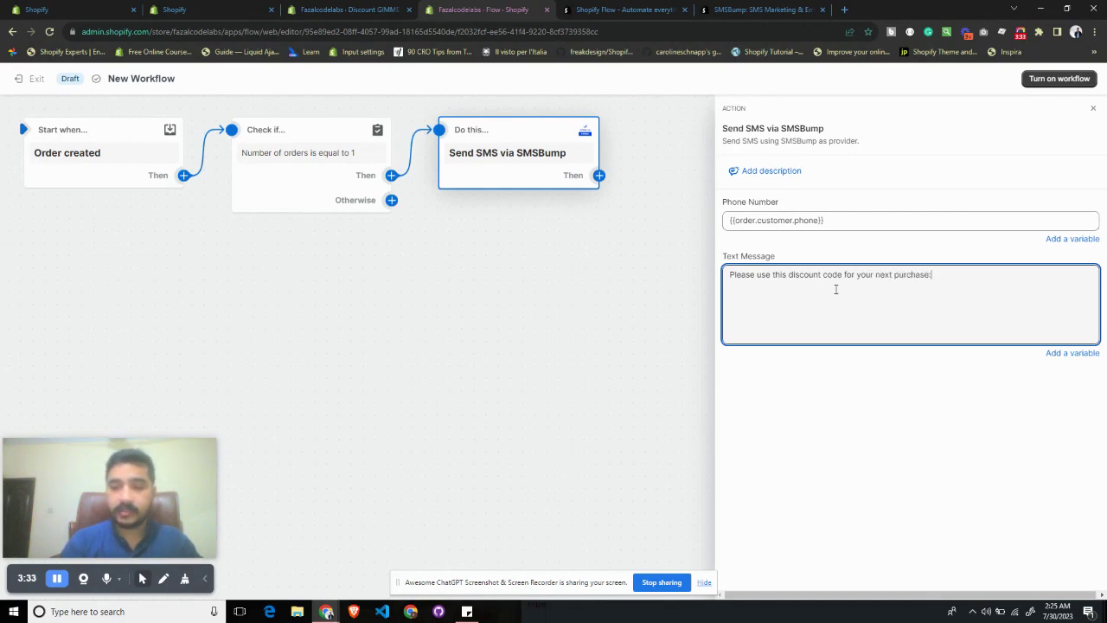
{"action": "type", "text": ":"}
{"action": "key", "text": "Return"}
{"action": "key", "text": "Return"}
{"action": "type", "text": "GIMME5AGAIN"}
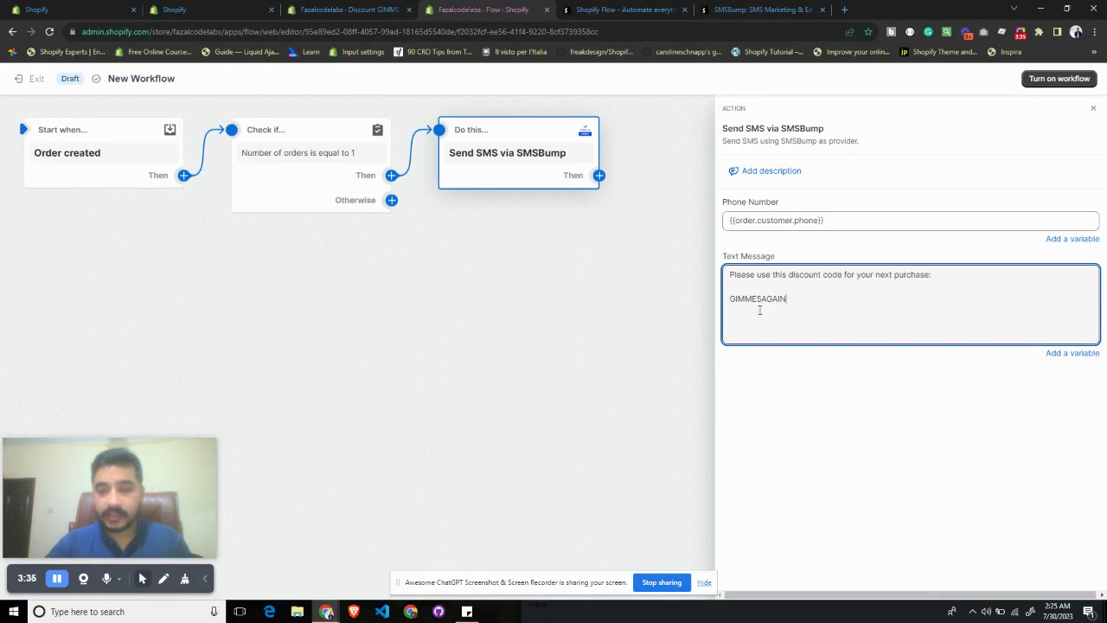
{"action": "left_click_drag", "start_coordinate": [757, 299], "coordinate": [762, 299]}
- Change the code to GIMME10AGAIN, turn the workflow on, and close the SMS action panel
{"action": "type", "text": "10"}
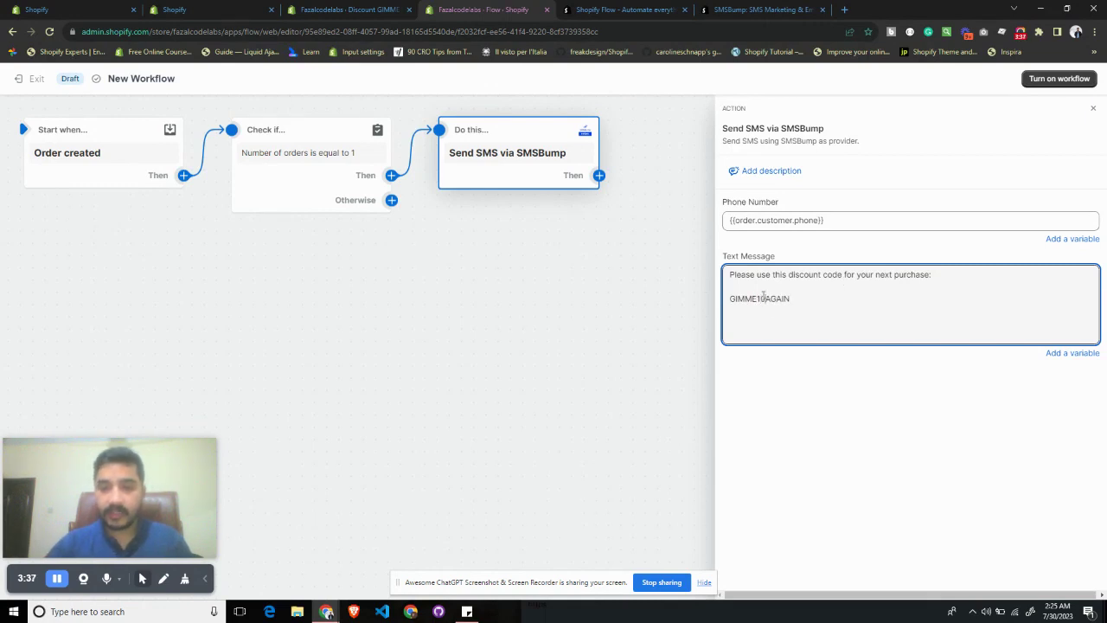
{"action": "left_click", "coordinate": [1078, 80]}
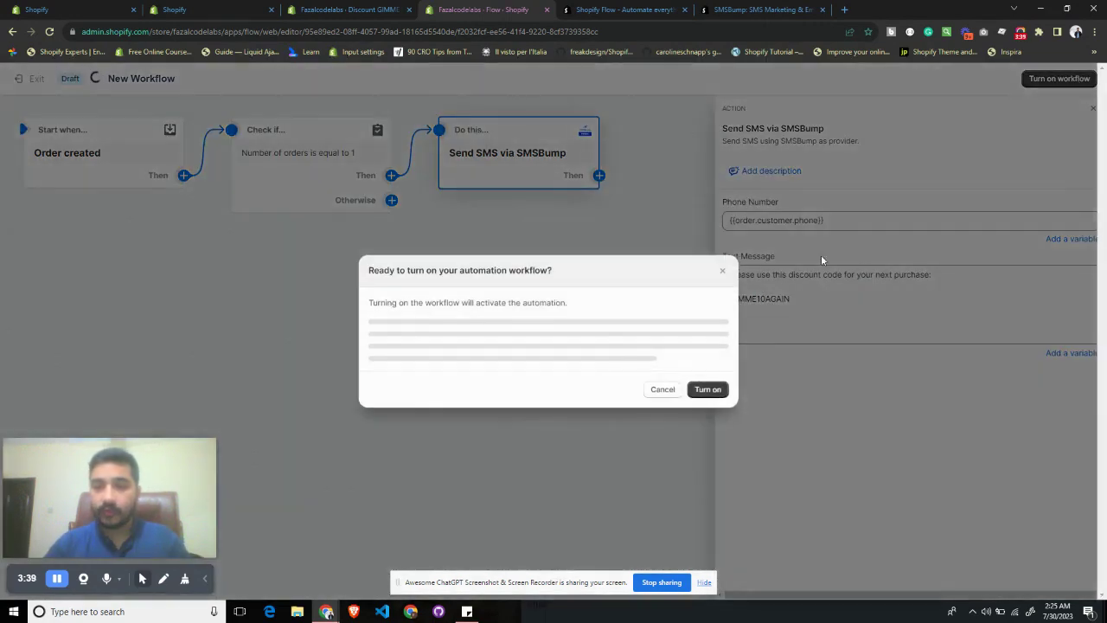
{"action": "left_click", "coordinate": [693, 365]}
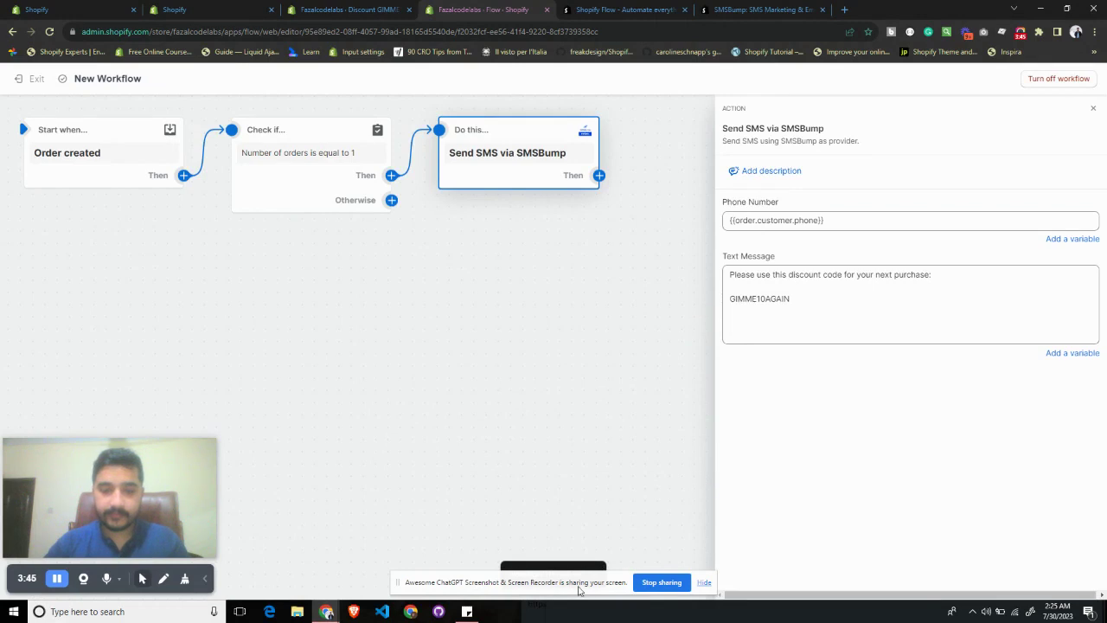
{"action": "left_click_drag", "start_coordinate": [579, 591], "coordinate": [494, 502]}
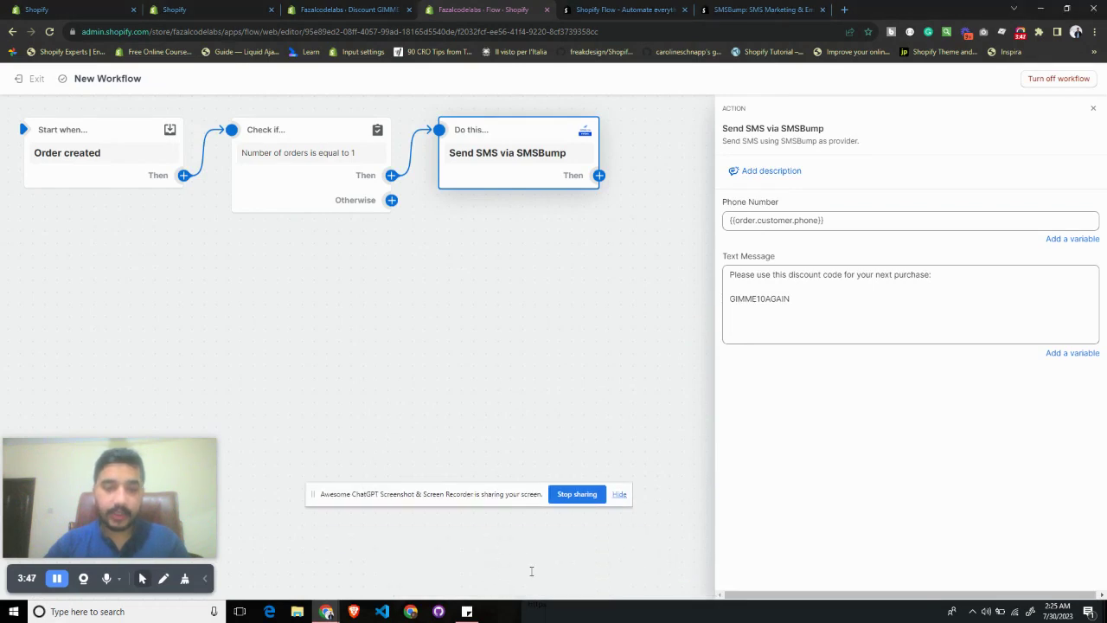
{"action": "left_click", "coordinate": [444, 384]}
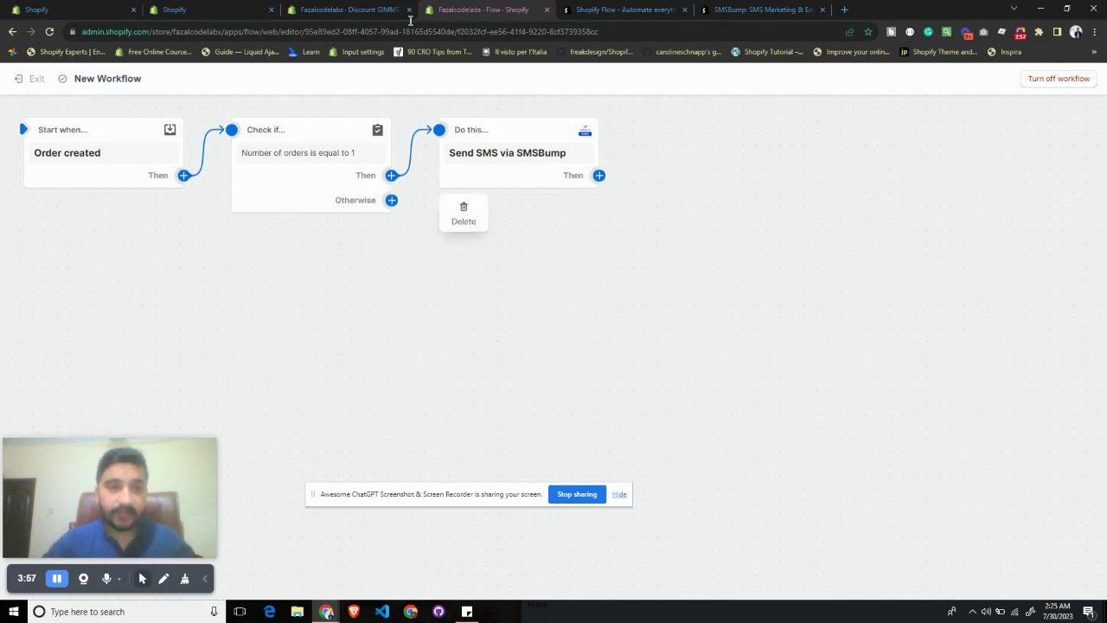
{"action": "mouse_move", "coordinate": [494, 160]}
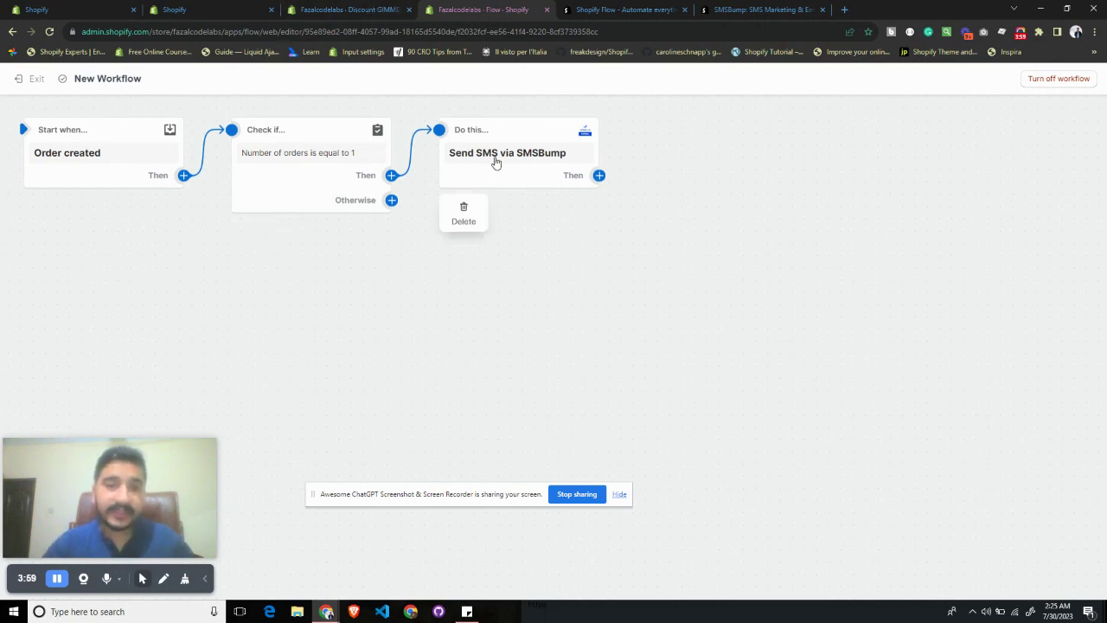